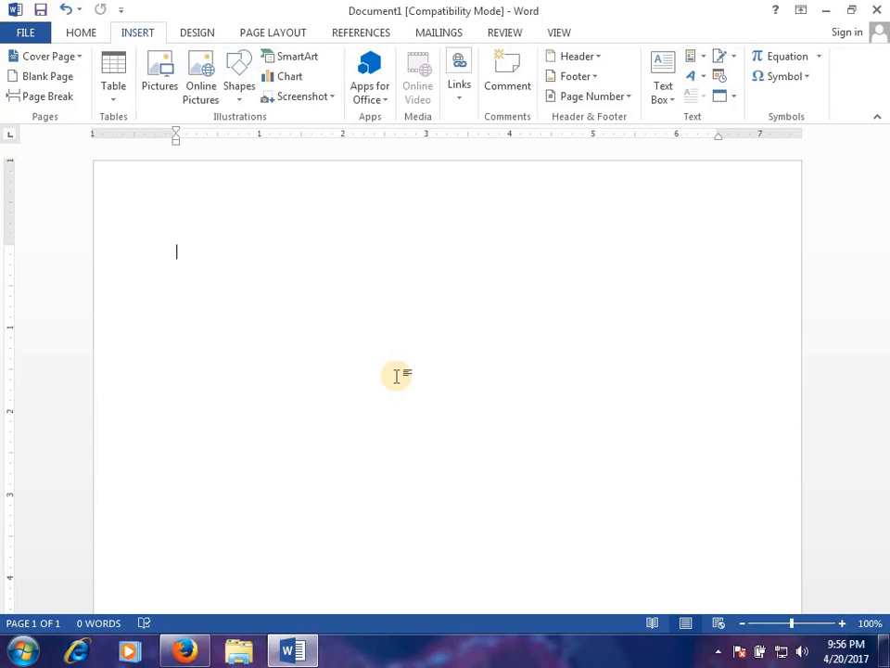
# Browse the built-in cover page designs and insert the Austin cover page
pyautogui.click(52, 57)
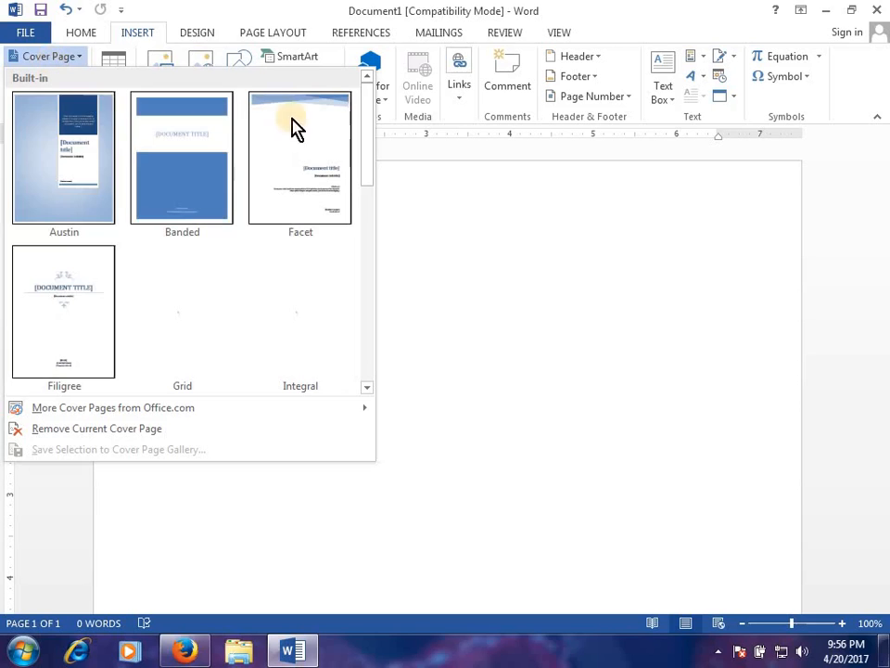
pyautogui.moveTo(372, 143); pyautogui.dragTo(372, 119)
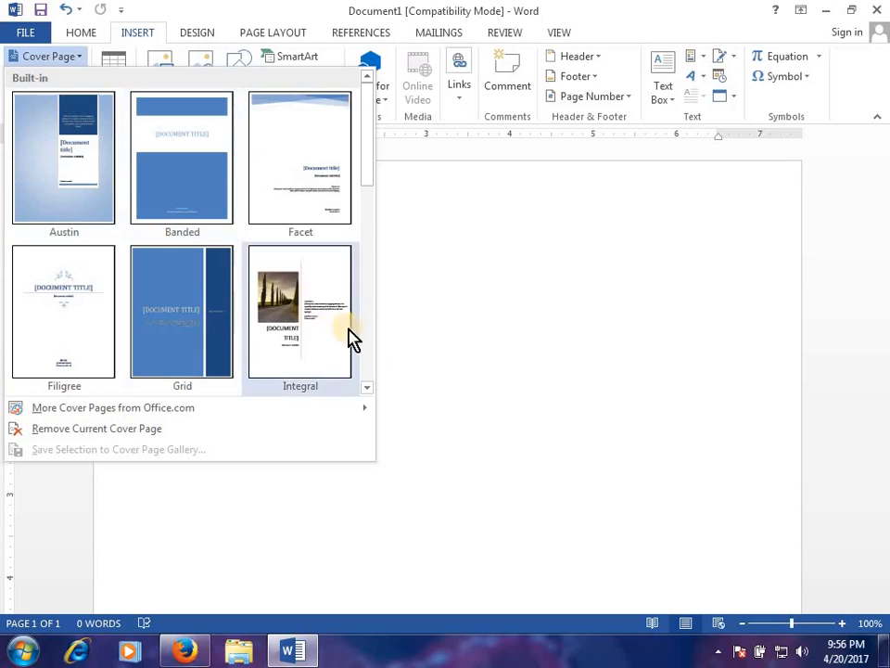
pyautogui.click(368, 387)
pyautogui.click(368, 387)
pyautogui.click(369, 390)
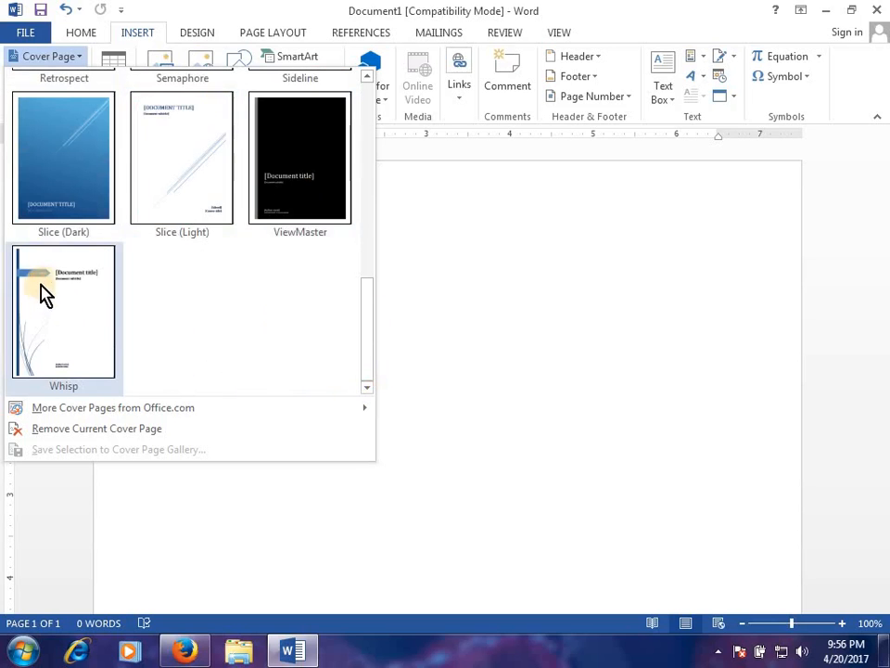
pyautogui.scroll(5, 262, 221)
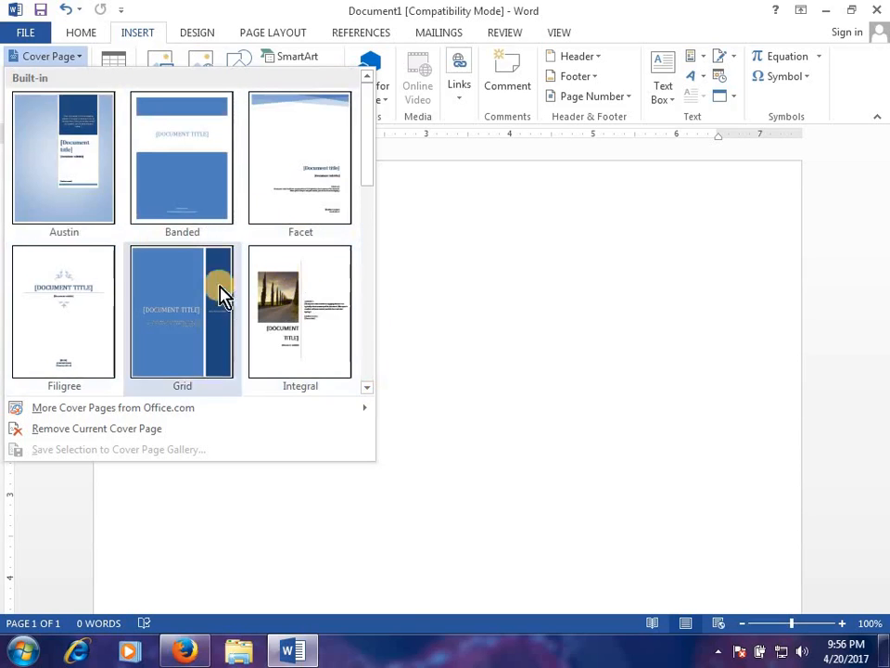
pyautogui.click(64, 147)
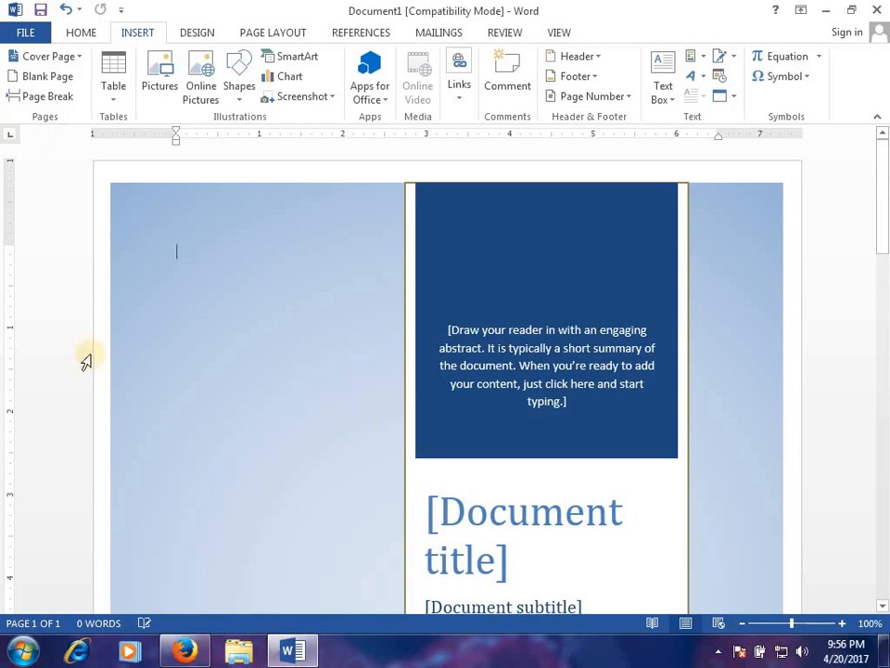
pyautogui.scroll(-5, 492, 256)
pyautogui.scroll(-5, 482, 262)
pyautogui.scroll(10, 483, 265)
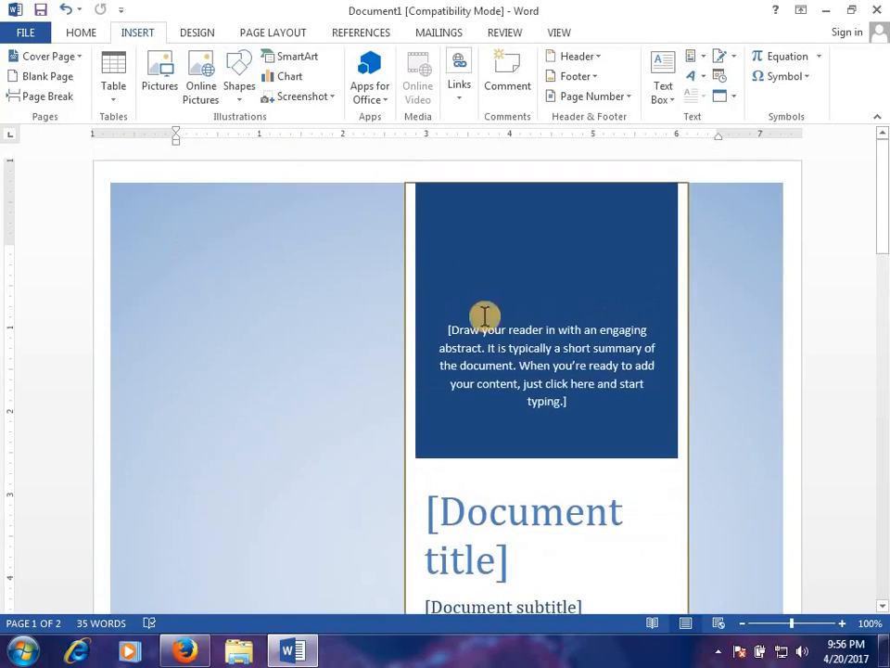
# Replace the abstract placeholder on the cover page with filler text beginning "Klsdf lk jsdlkf jlksdf"
pyautogui.click(525, 350)
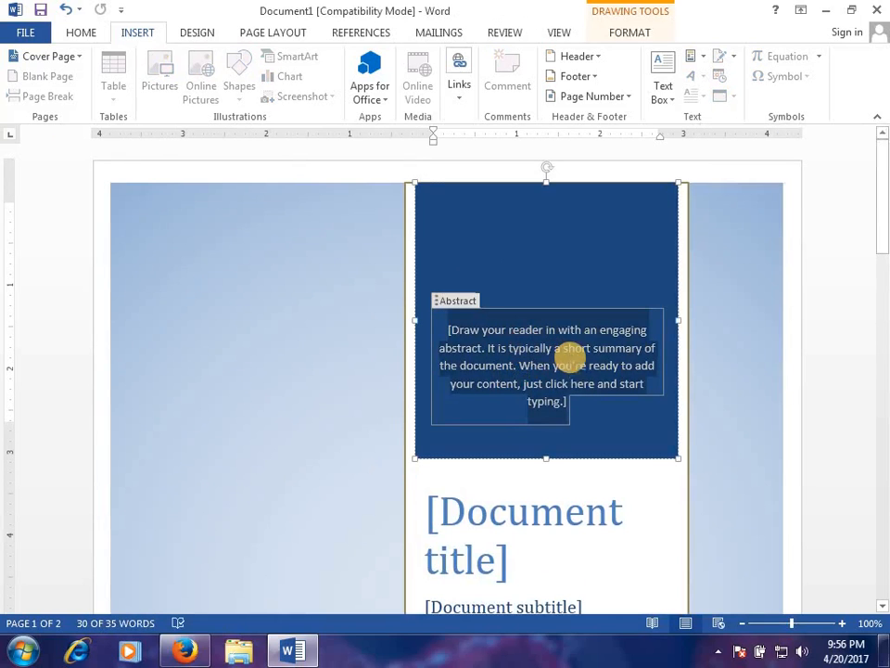
pyautogui.write('klsdf lk jsdlkf jlksdf lkjlskd')
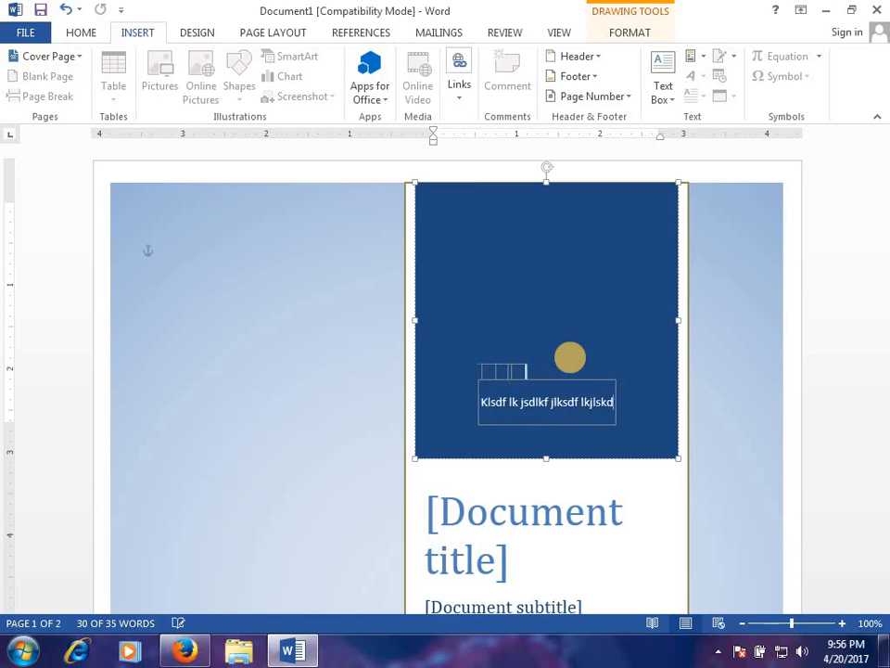
pyautogui.write('fjlksd lkjslkdfjlksd fjlksdjflks dlkjslkdf lkjlksdf lkjlk')
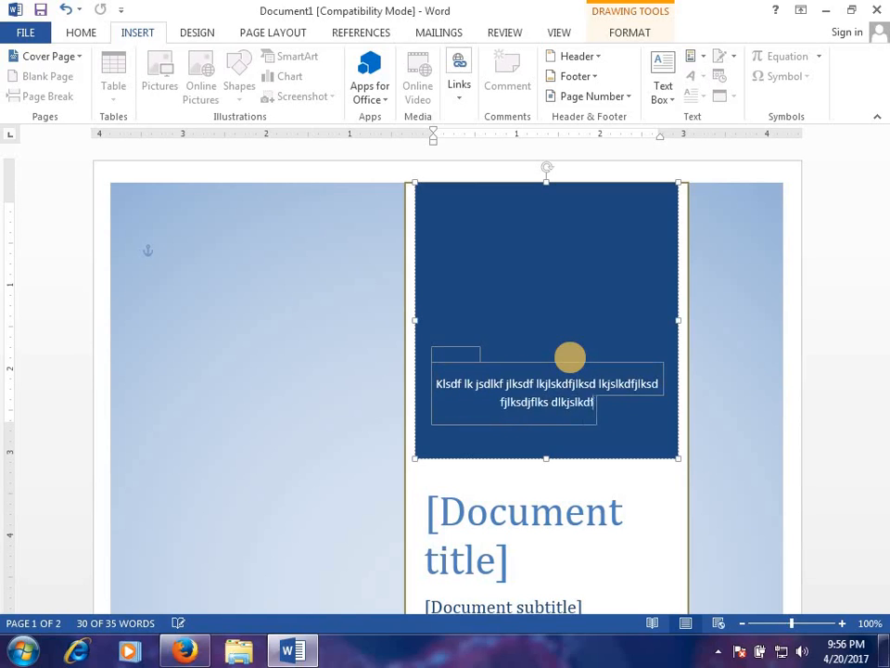
# Replace the document title placeholder with "word", select the subtitle placeholder and look over the rest of the cover page
pyautogui.scroll(-2, 729, 401)
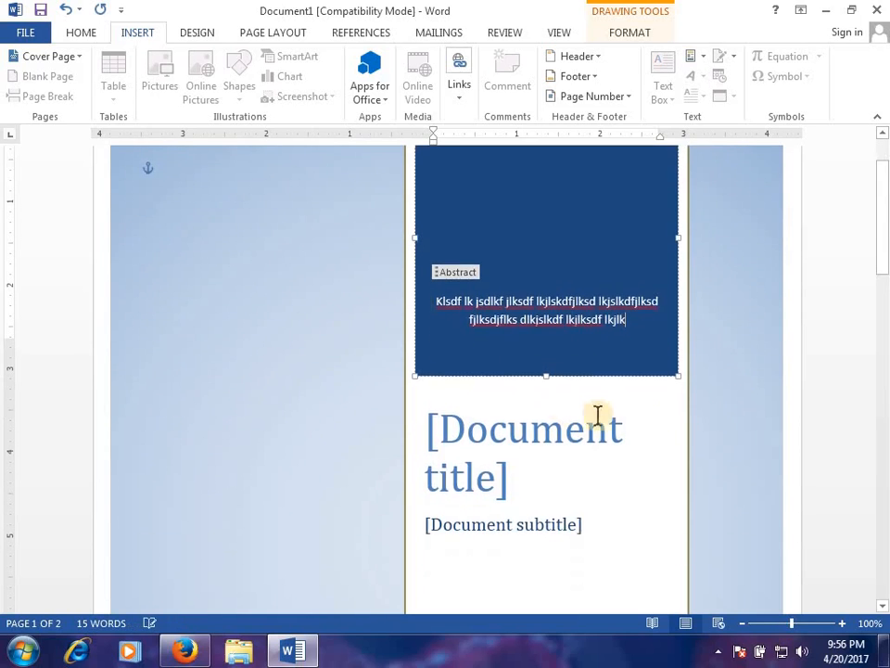
pyautogui.click(539, 431)
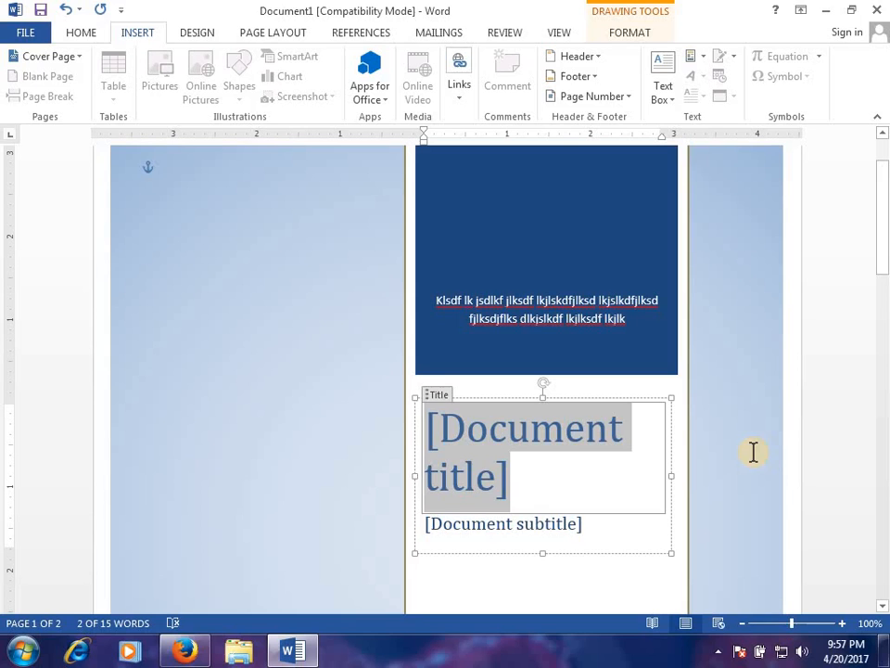
pyautogui.press('BackSpace')
pyautogui.write('word')
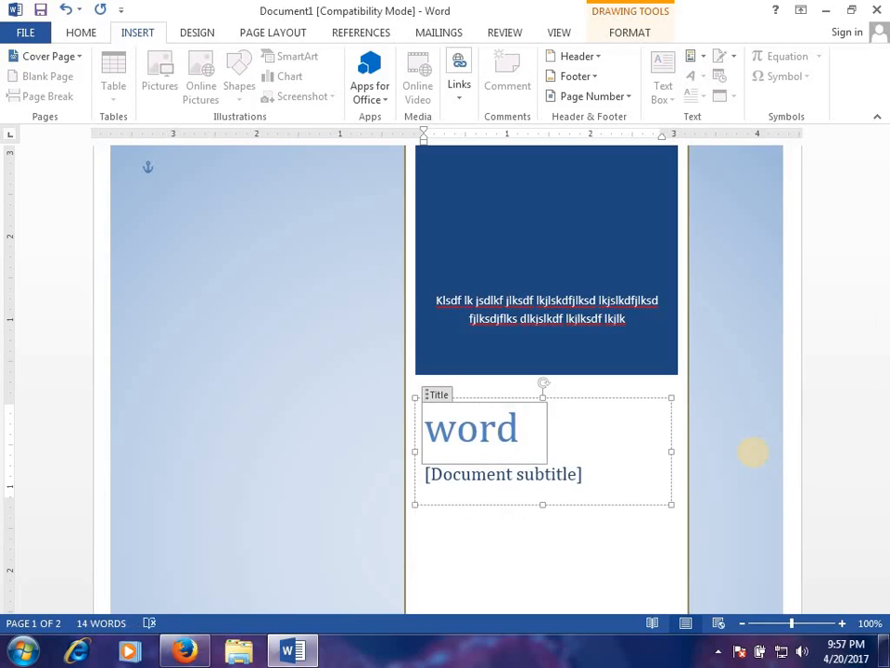
pyautogui.click(512, 484)
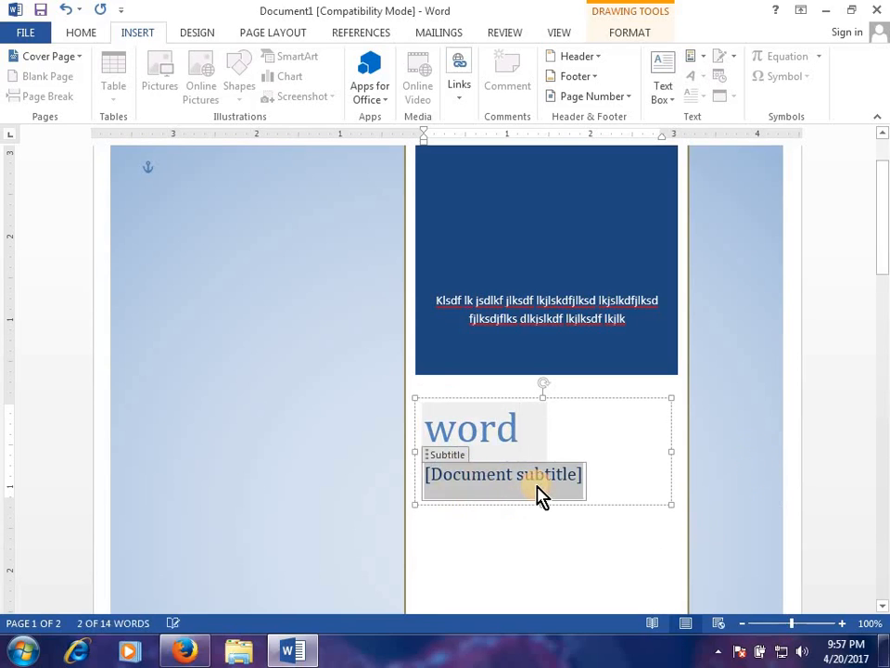
pyautogui.scroll(-10, 537, 485)
pyautogui.scroll(-3, 537, 486)
pyautogui.scroll(12, 537, 485)
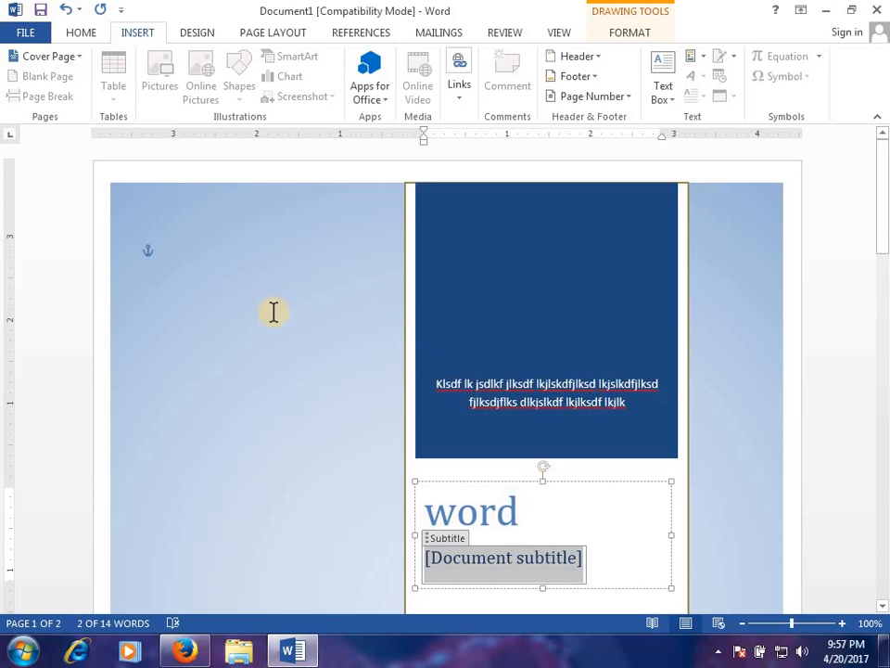
# Replace the current cover page with the built-in design that has an orange year block and a train photo
pyautogui.click(78, 59)
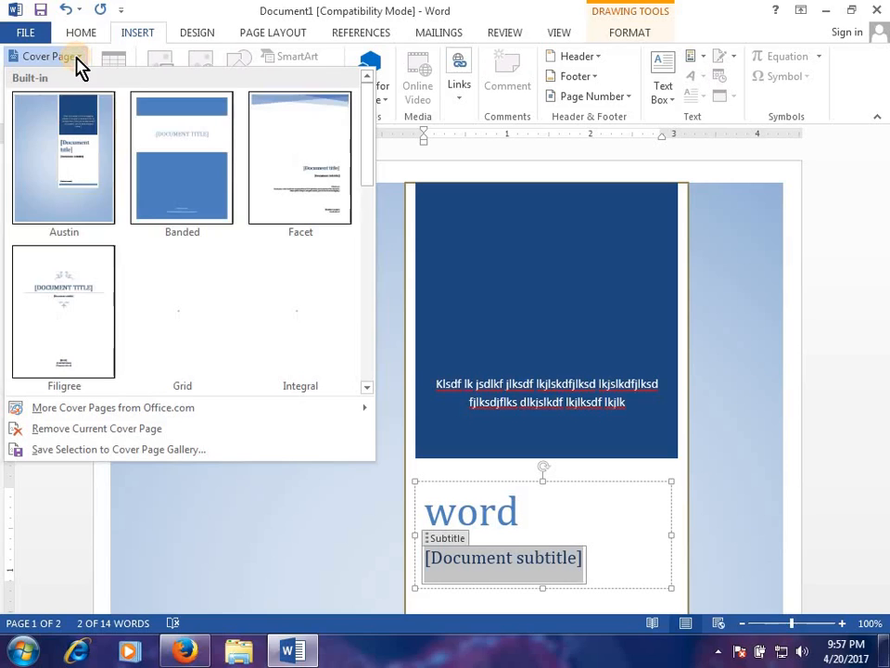
pyautogui.scroll(-3, 325, 228)
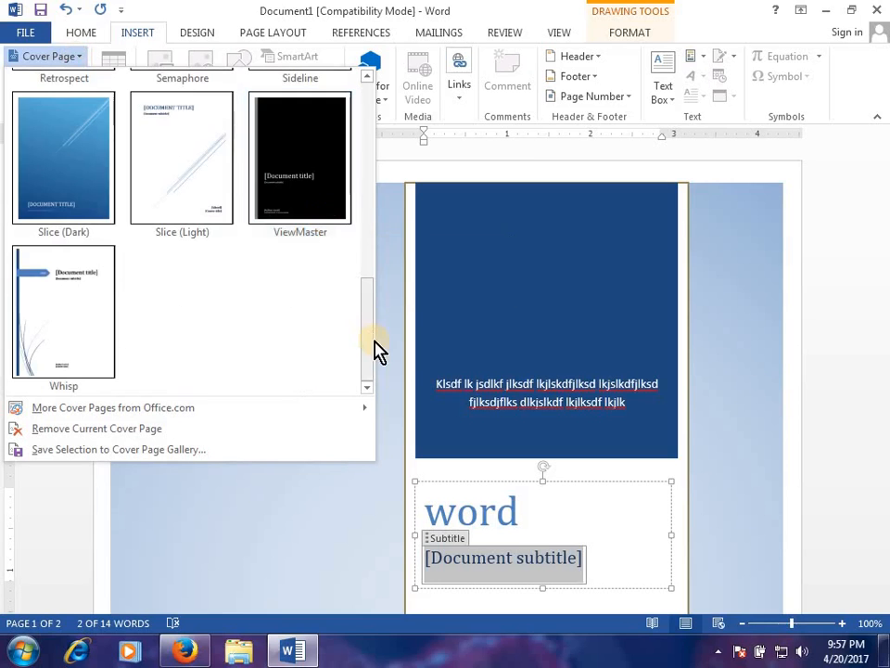
pyautogui.moveTo(368, 343); pyautogui.dragTo(330, 185)
pyautogui.click(324, 176)
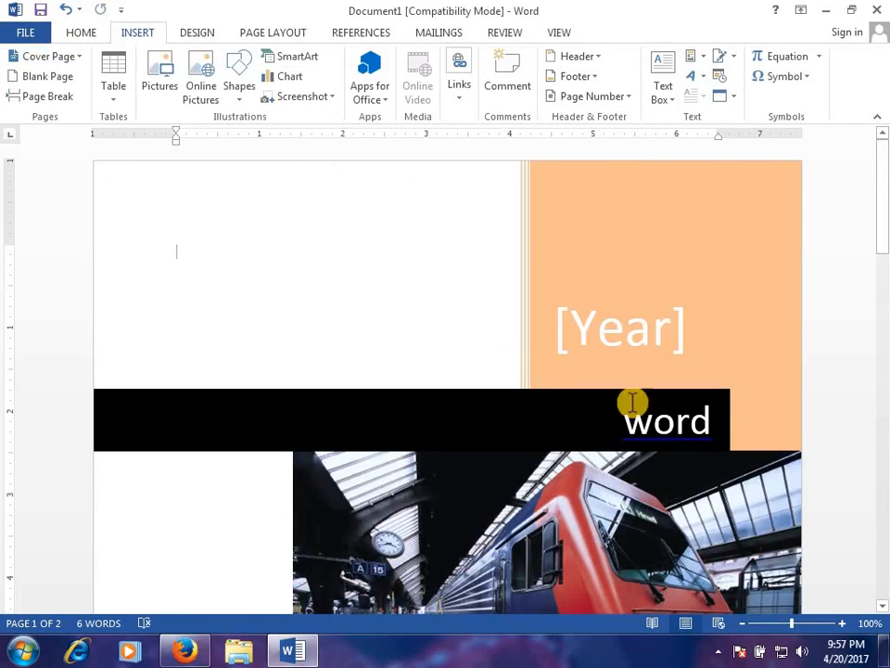
# Set the cover page's year to 2017 by picking April 20, 2017 as the date
pyautogui.click(654, 323)
pyautogui.click(701, 329)
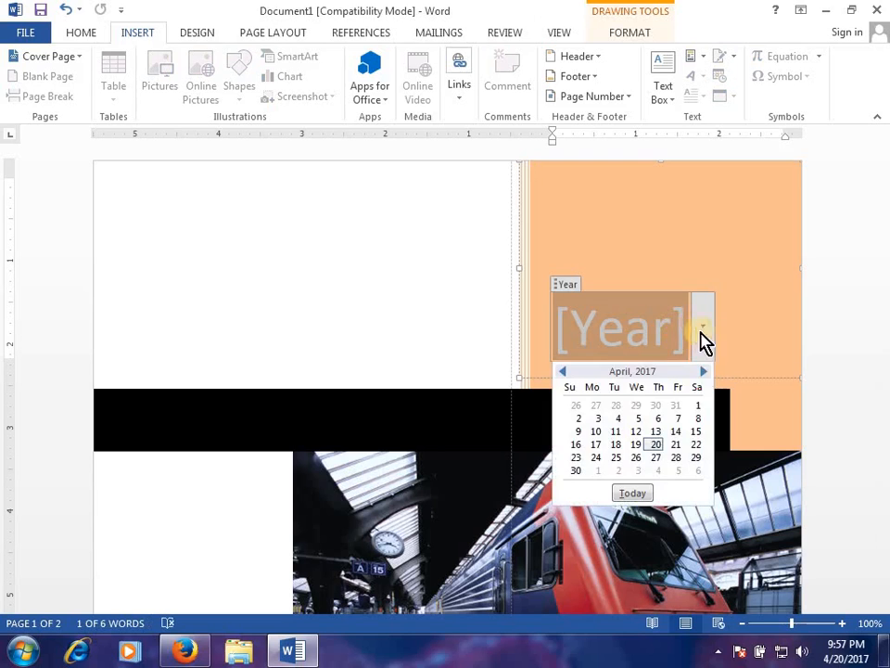
pyautogui.click(665, 446)
# Replace the company name placeholder near the foot of the cover page with "Alpha computer"
pyautogui.scroll(-5, 802, 438)
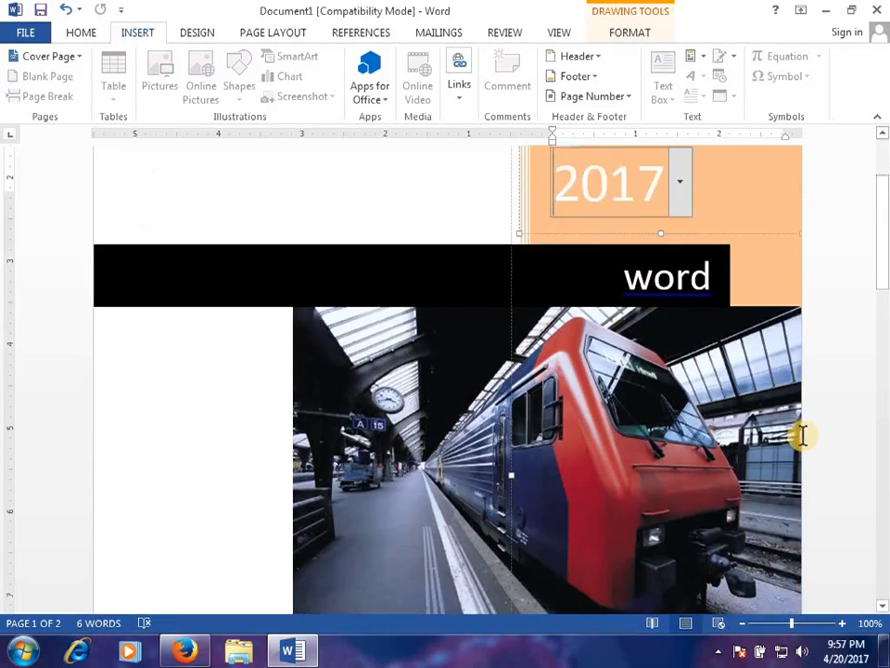
pyautogui.scroll(-12, 802, 436)
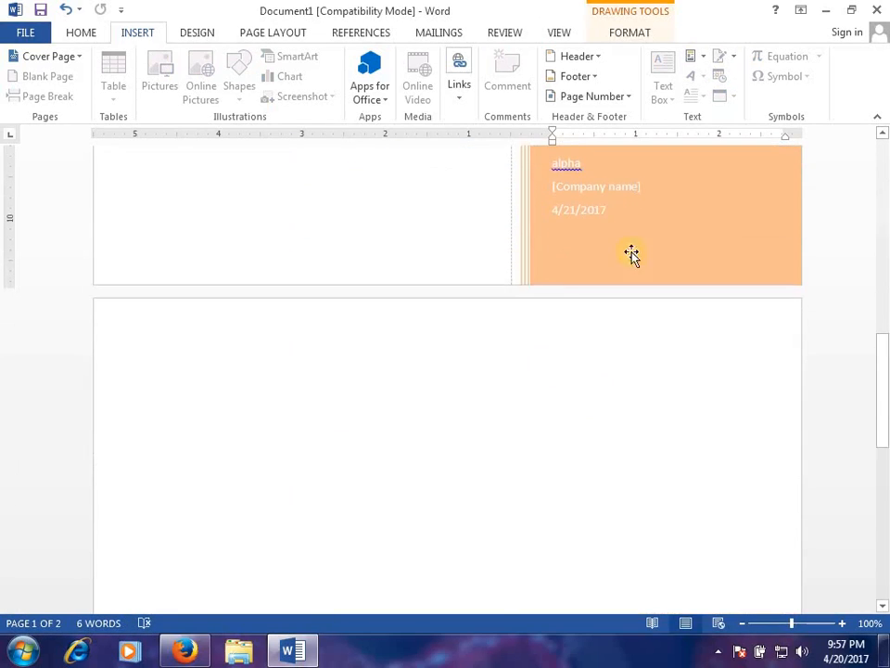
pyautogui.click(598, 190)
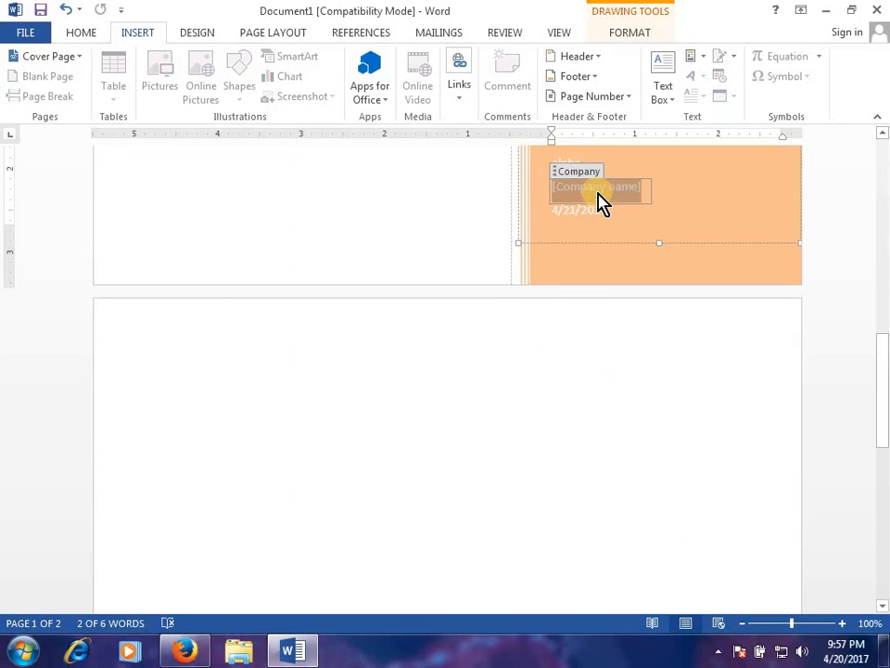
pyautogui.write('Alpha')
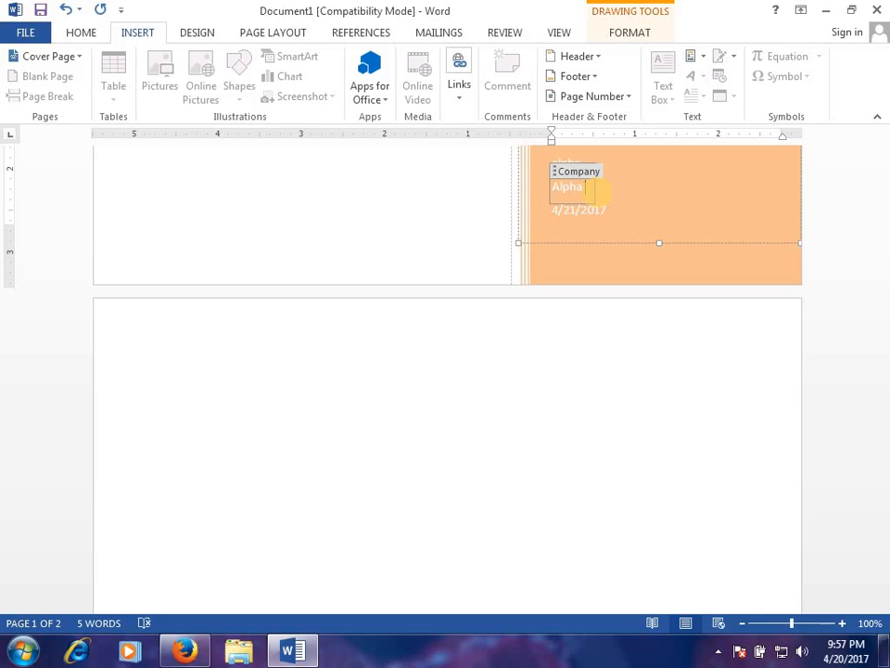
pyautogui.write(' computer')
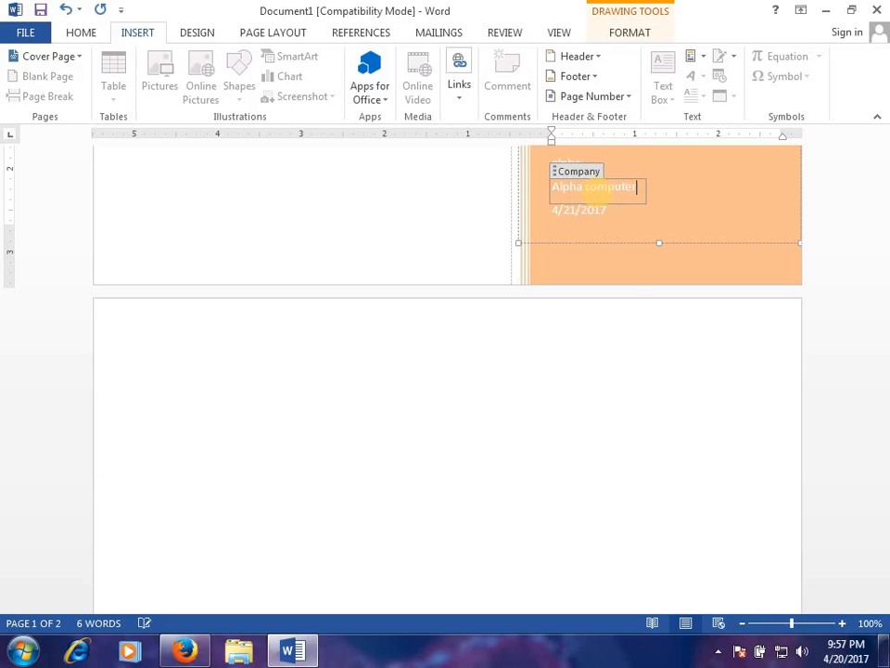
# Remove the current cover page from the document
pyautogui.scroll(15, 627, 286)
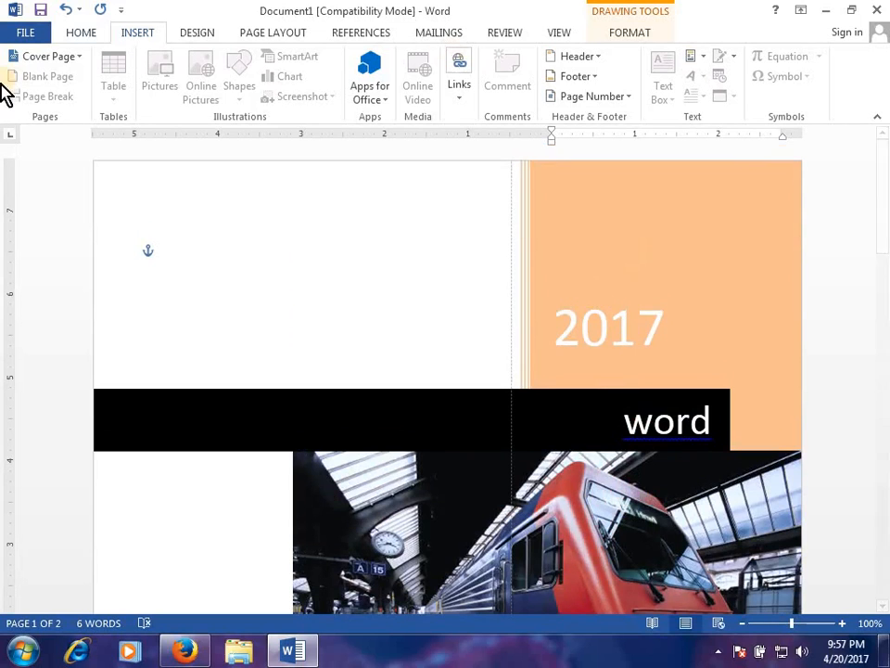
pyautogui.click(64, 56)
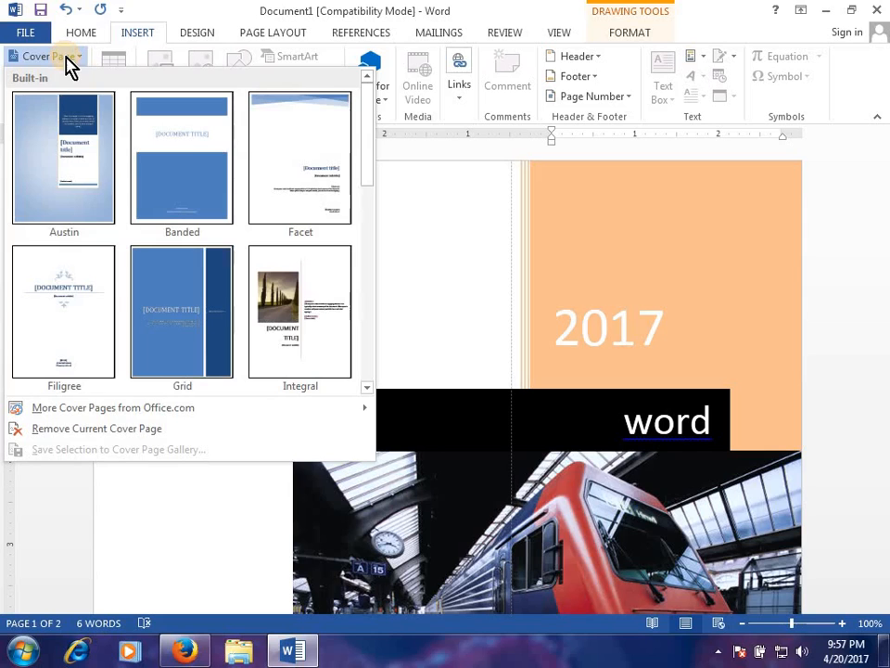
pyautogui.click(127, 436)
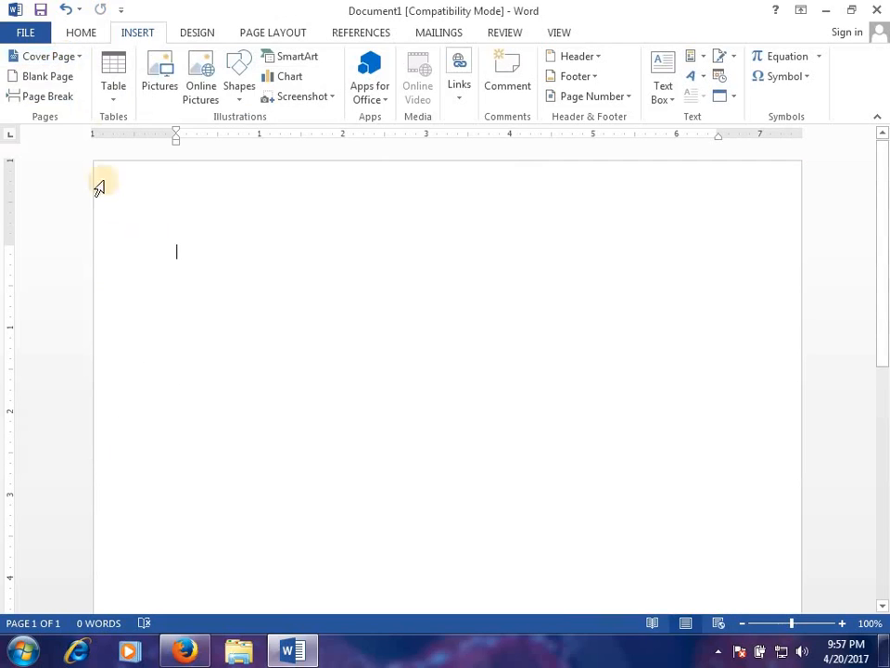
# Check which additional cover pages are offered from Office.com, without inserting any
pyautogui.click(56, 59)
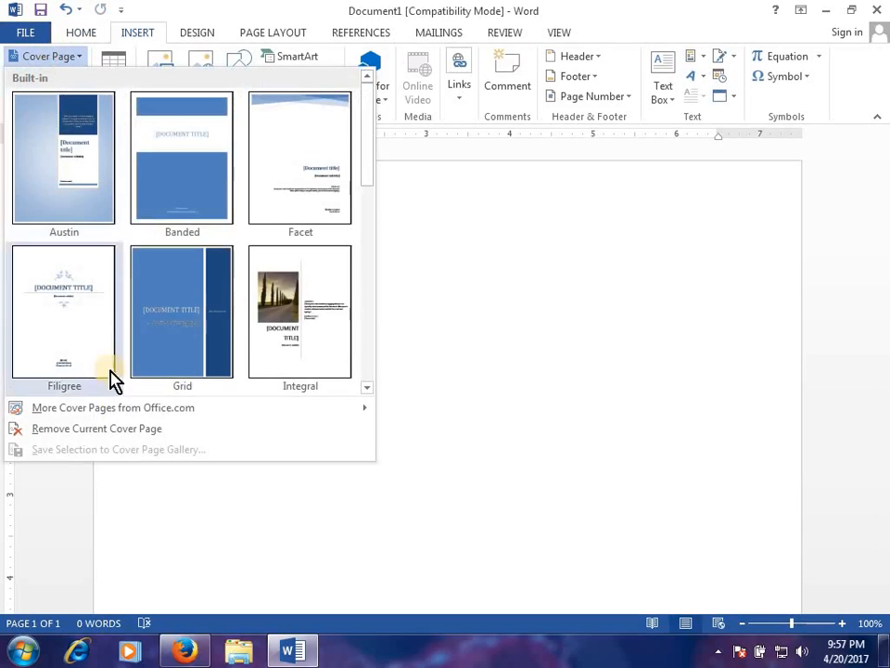
pyautogui.moveTo(130, 413)
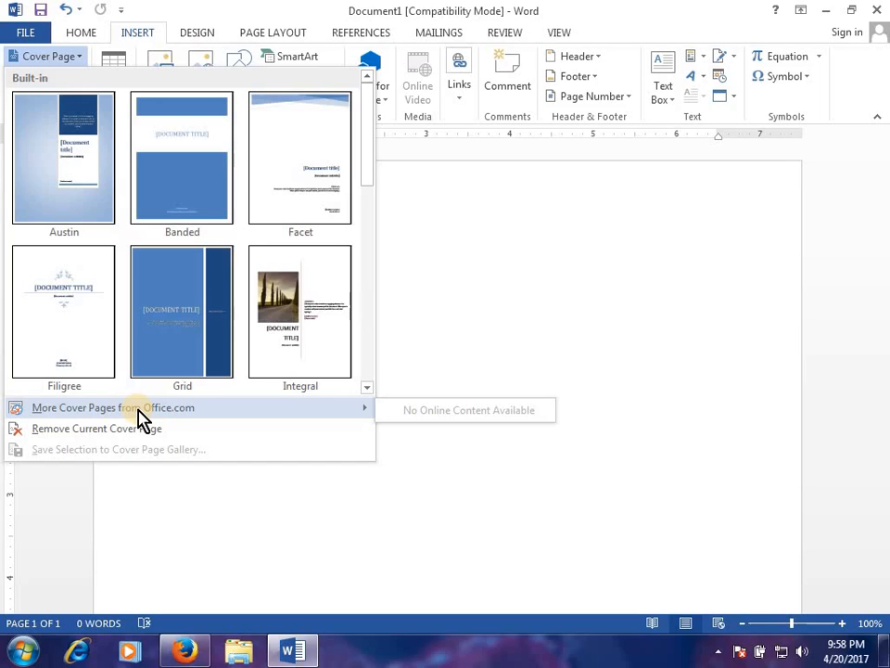
pyautogui.click(274, 505)
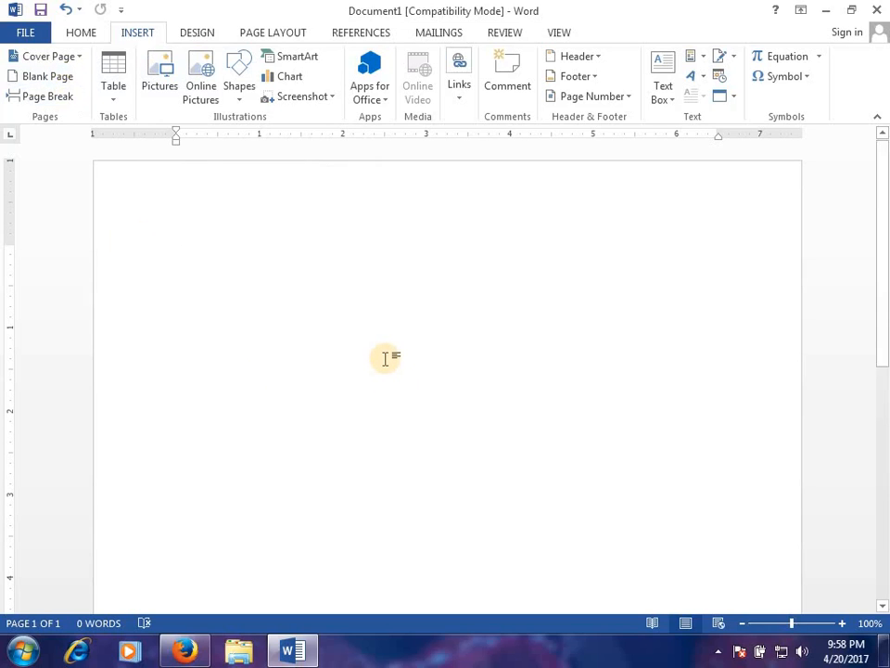
# Enter nearly two lines of filler text on the blank page, from "Sadfklds alkjsdkfl" through "lksnmcdsdclsj fAKLSDAFS"
pyautogui.write('sadfklds alkjsdkfl skldajfklsda jfkljwer')
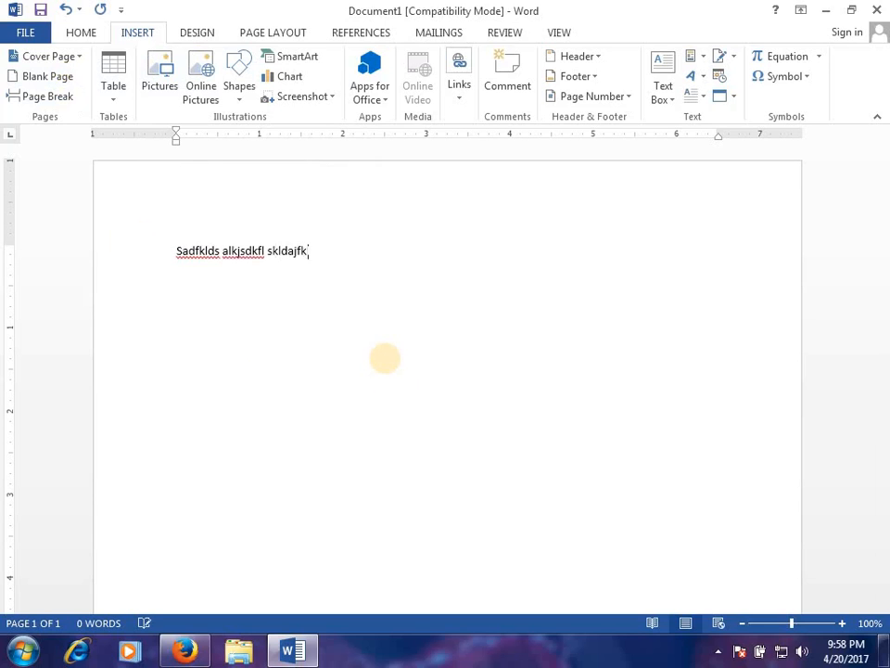
pyautogui.write('fk;wj sdfjlsdjflk;a lkslkfjas')
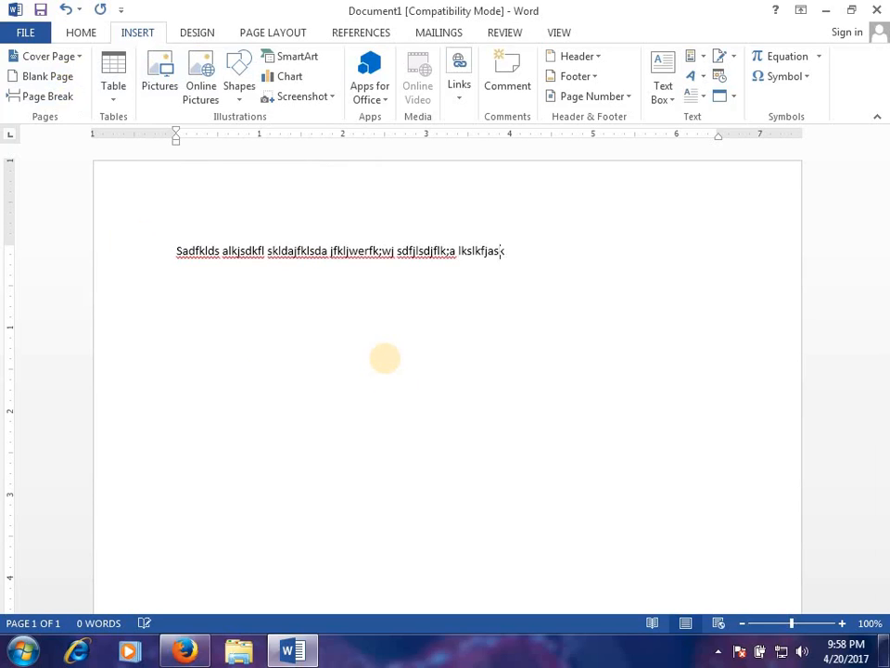
pyautogui.write('kflsajflksdjflksa kladfljadkdiklslkjflsdjfksc lksnmcd')
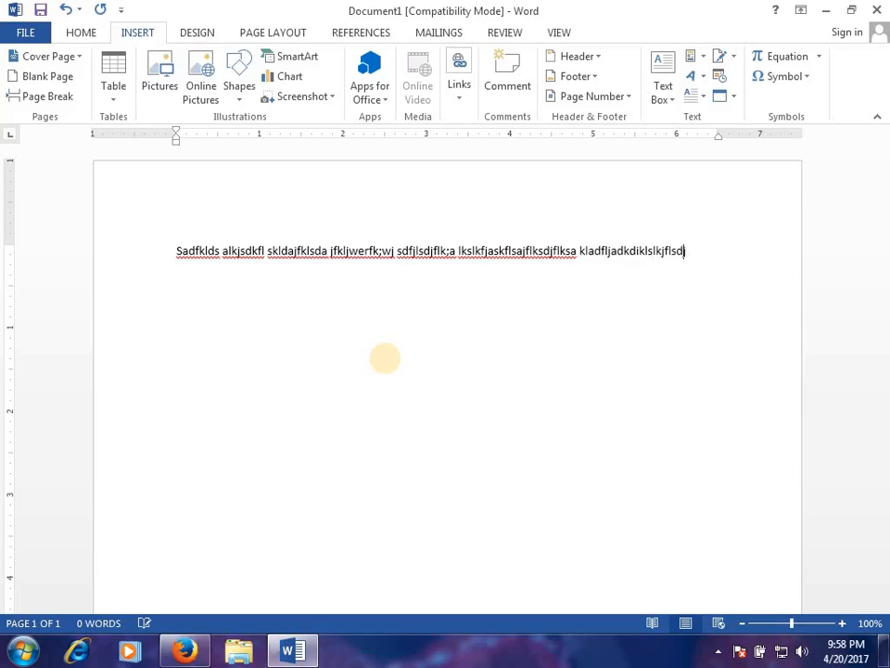
pyautogui.write('sdclsj fAKLSDAFS')
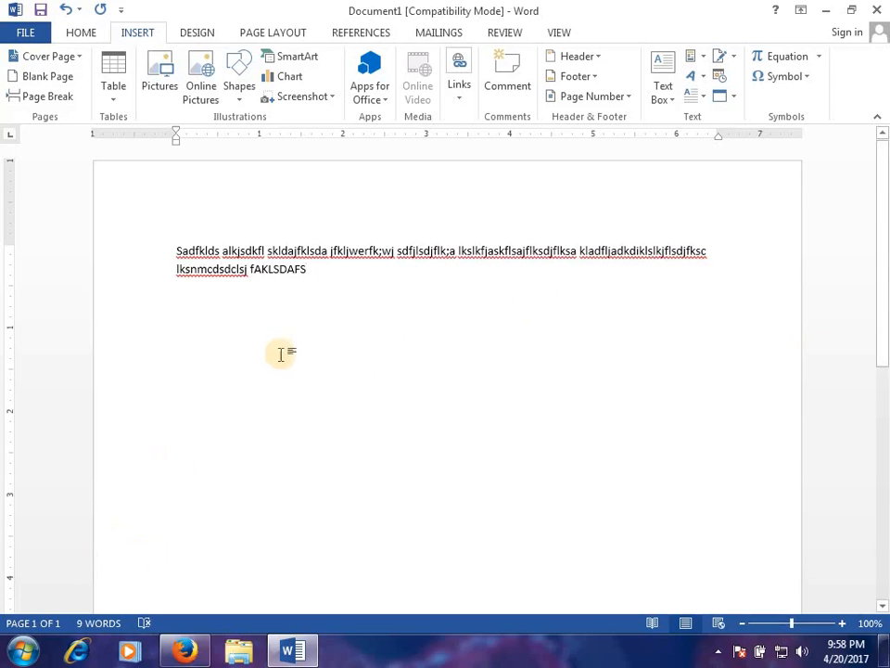
pyautogui.scroll(-4, 312, 340)
pyautogui.scroll(4, 311, 340)
# Add four new empty paragraphs after the end of the filler text
pyautogui.click(378, 277)
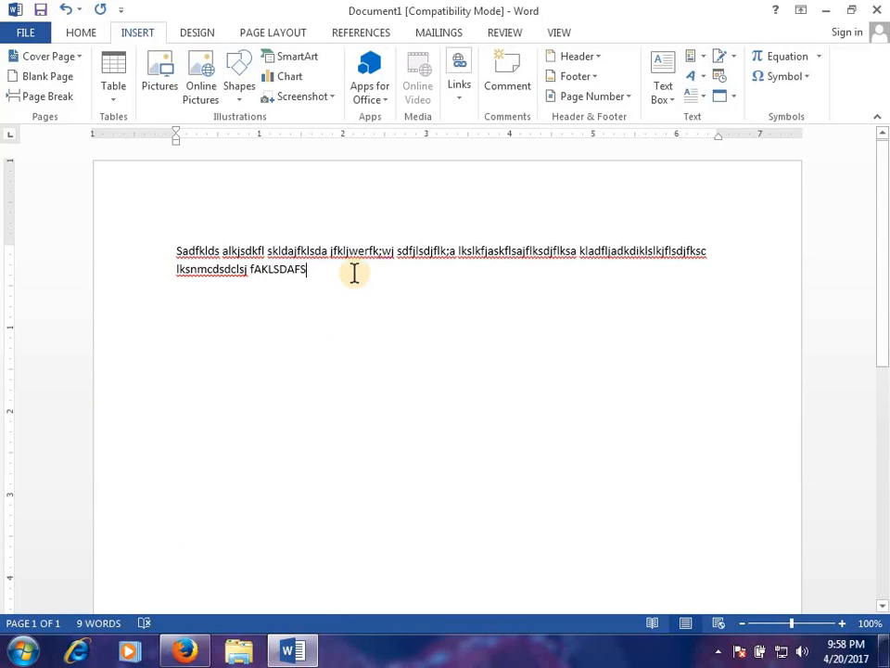
pyautogui.press('Return')
pyautogui.press('Return')
pyautogui.press('Return')
pyautogui.press('Return')
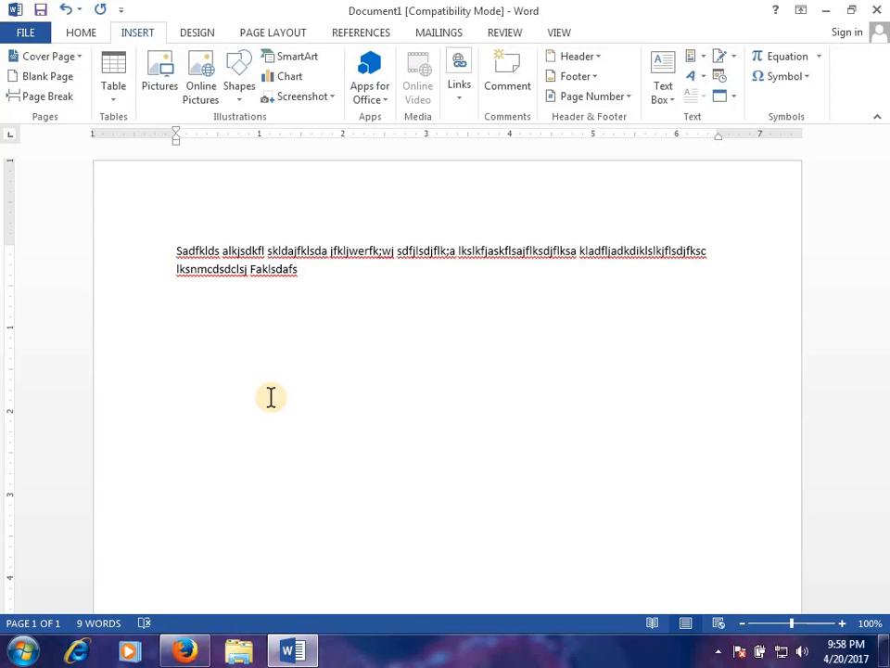
# Insert two blank pages one after the other following the filler text
pyautogui.click(78, 89)
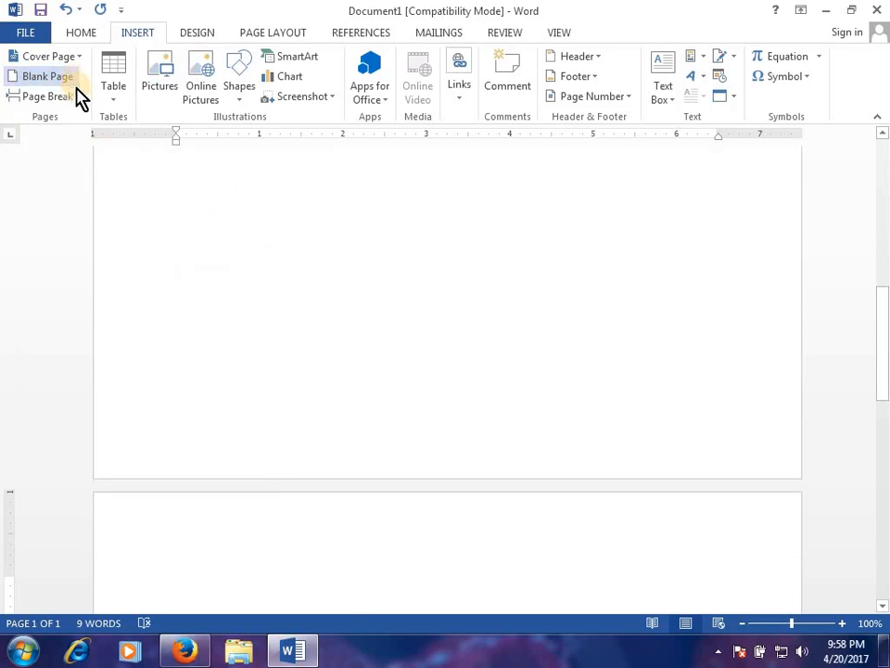
pyautogui.scroll(-4, 393, 525)
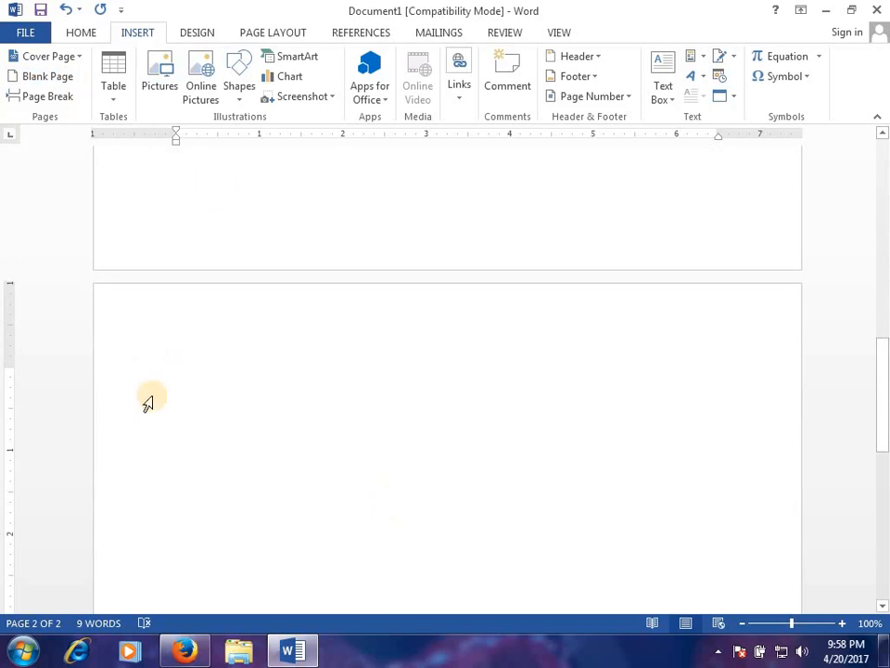
pyautogui.moveTo(884, 407); pyautogui.dragTo(887, 322)
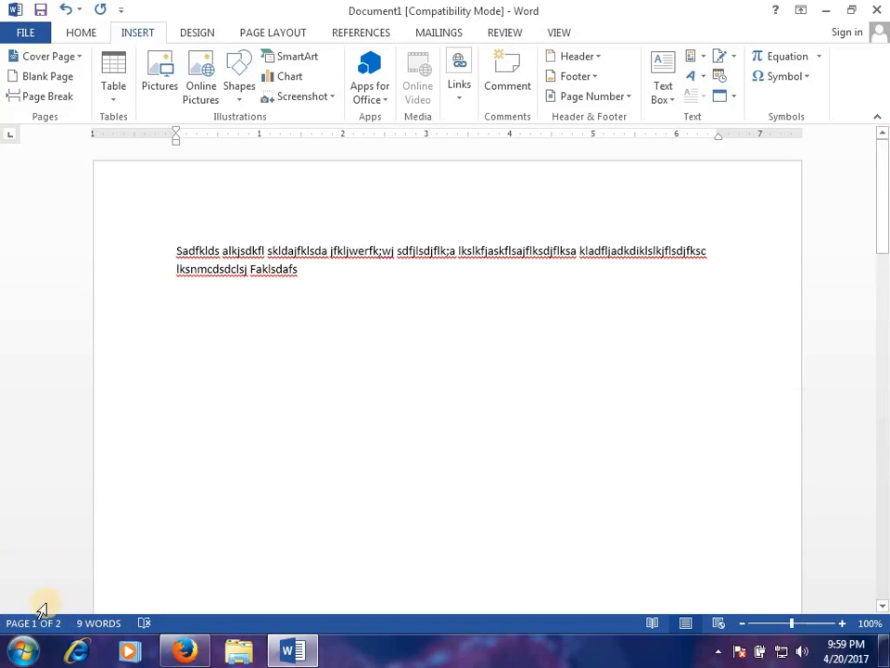
pyautogui.scroll(-10, 375, 402)
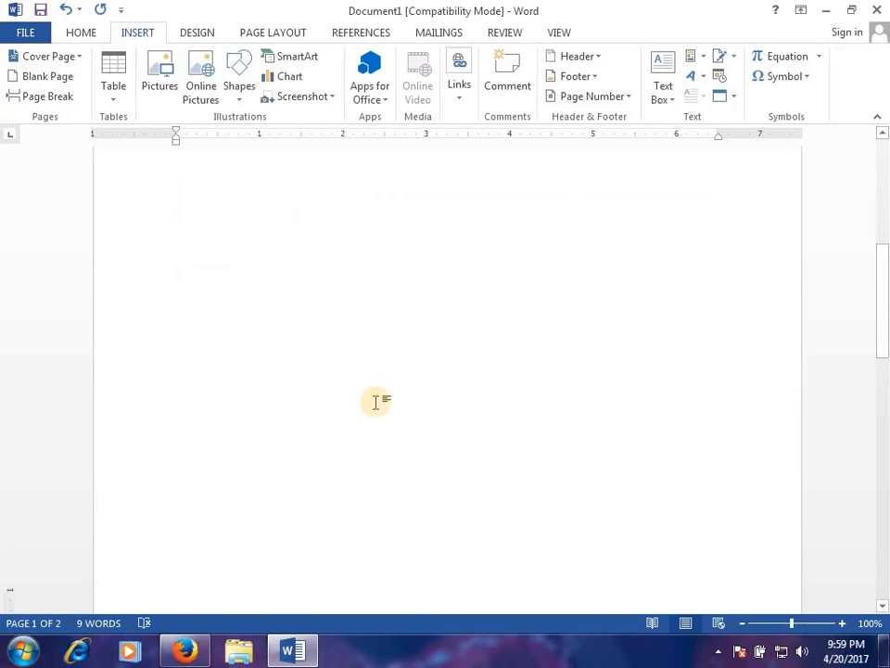
pyautogui.click(371, 430)
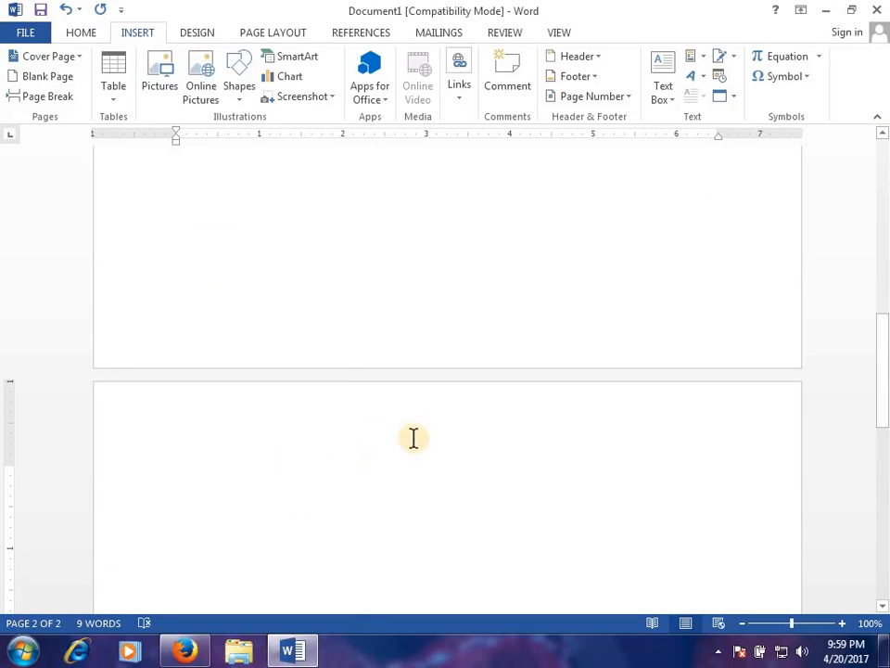
pyautogui.click(35, 80)
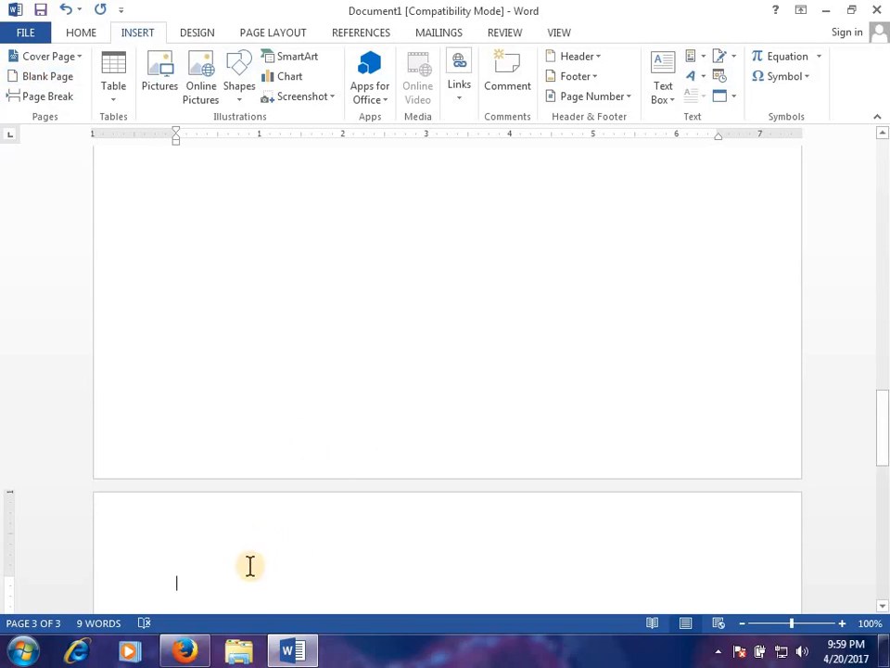
# Delete both added blank pages and return to the end of the filler text
pyautogui.press('BackSpace')
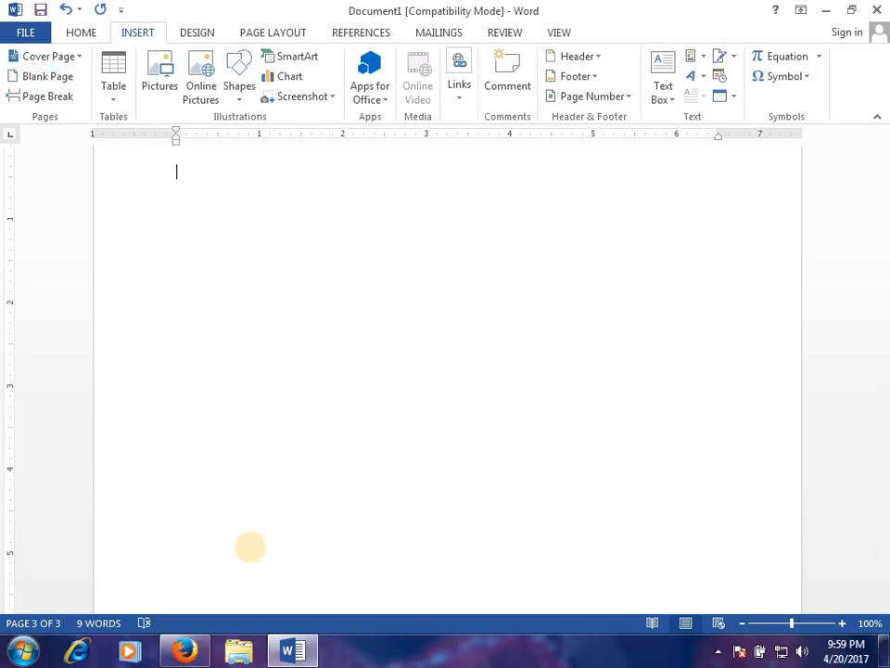
pyautogui.press('BackSpace')
pyautogui.press('BackSpace')
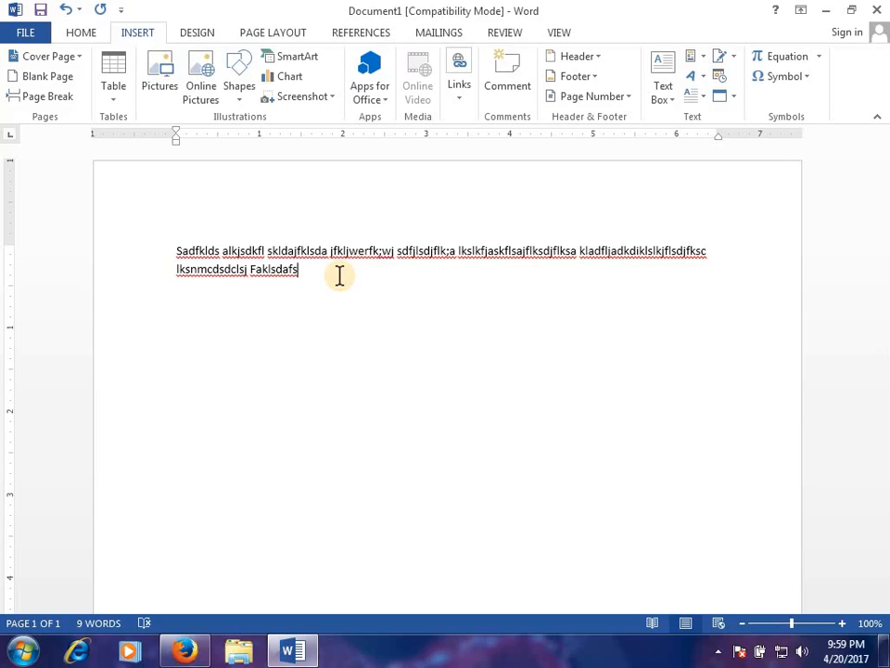
# Insert two page breaks after the end of the filler text and remove them again
pyautogui.hotkey('ctrl', 'Return')
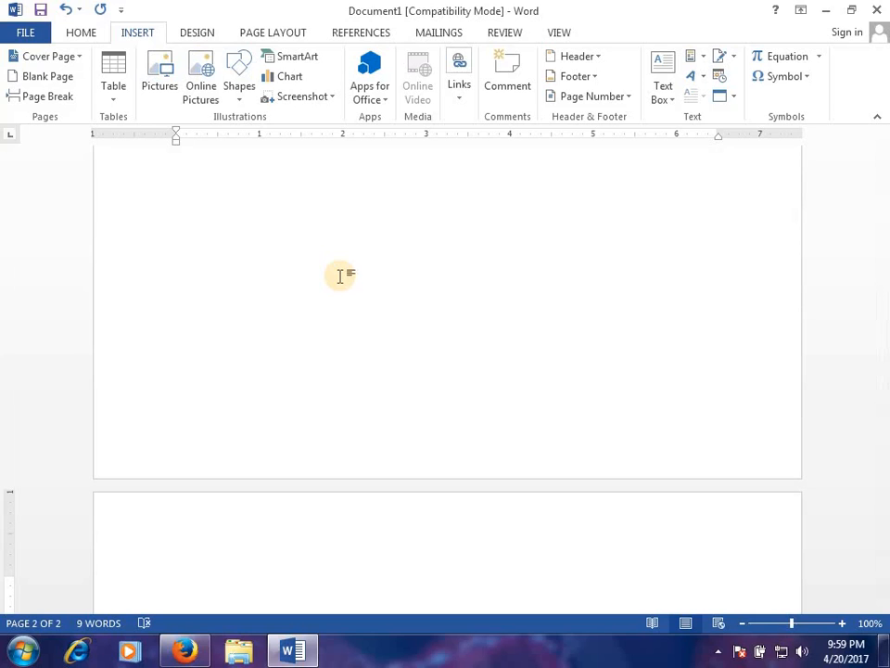
pyautogui.hotkey('ctrl', 'Return')
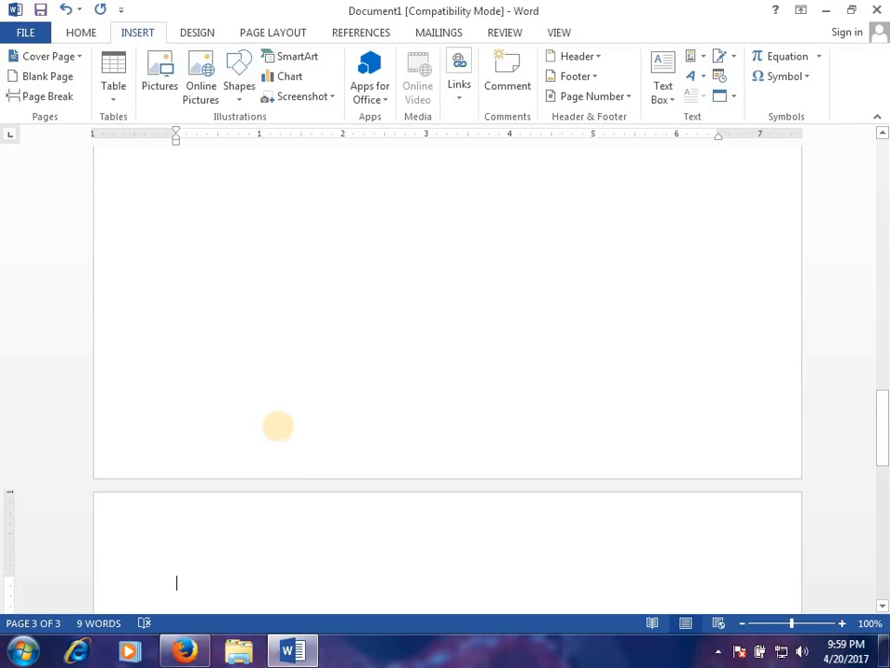
pyautogui.press('BackSpace')
pyautogui.press('BackSpace')
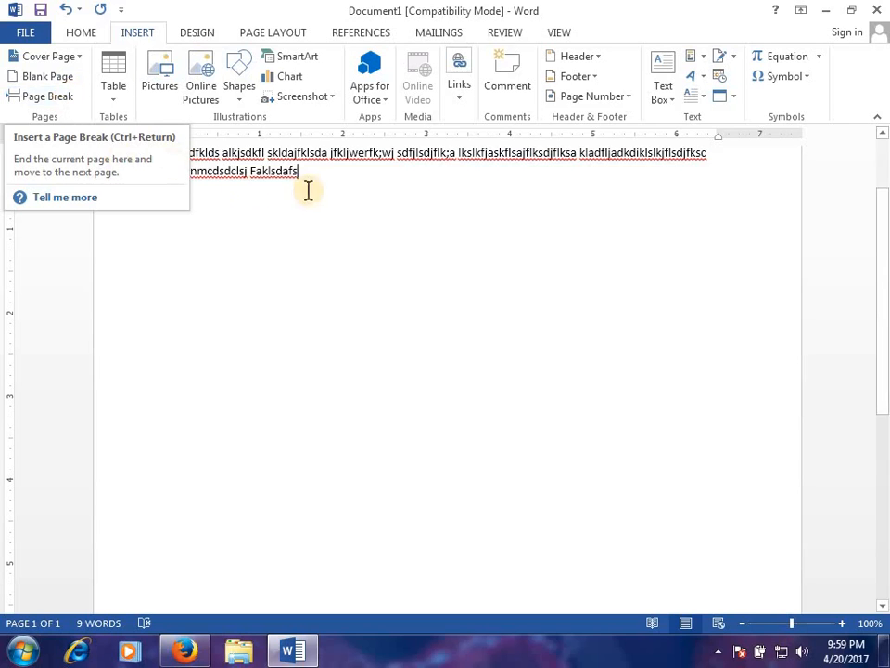
pyautogui.click(74, 89)
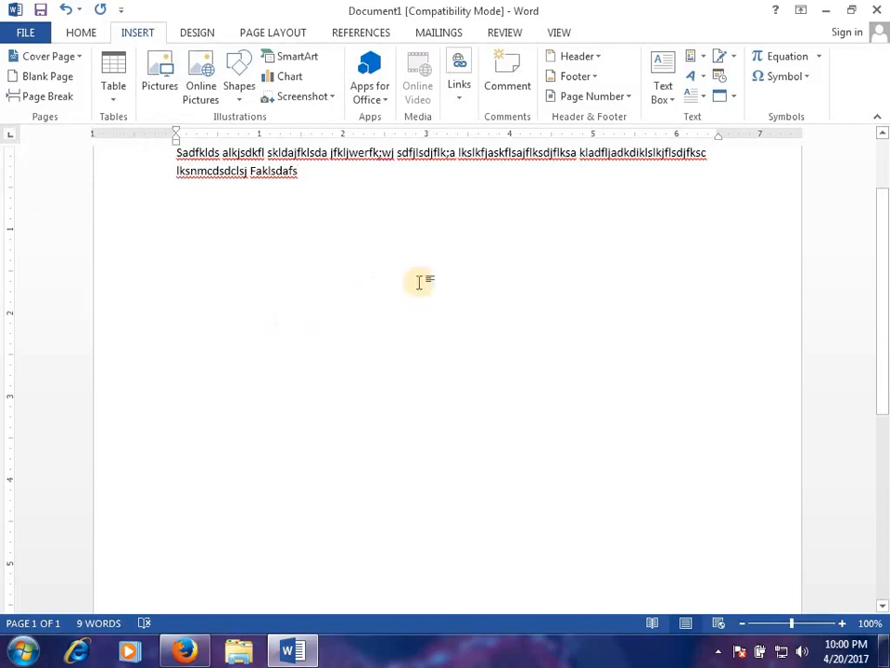
# Split the filler text into three paragraphs, breaking it after "sdfjlsdjflk;a" and after the "l" that follows "kladfljadkdiklslkjflsdjfksc"
pyautogui.scroll(2, 426, 253)
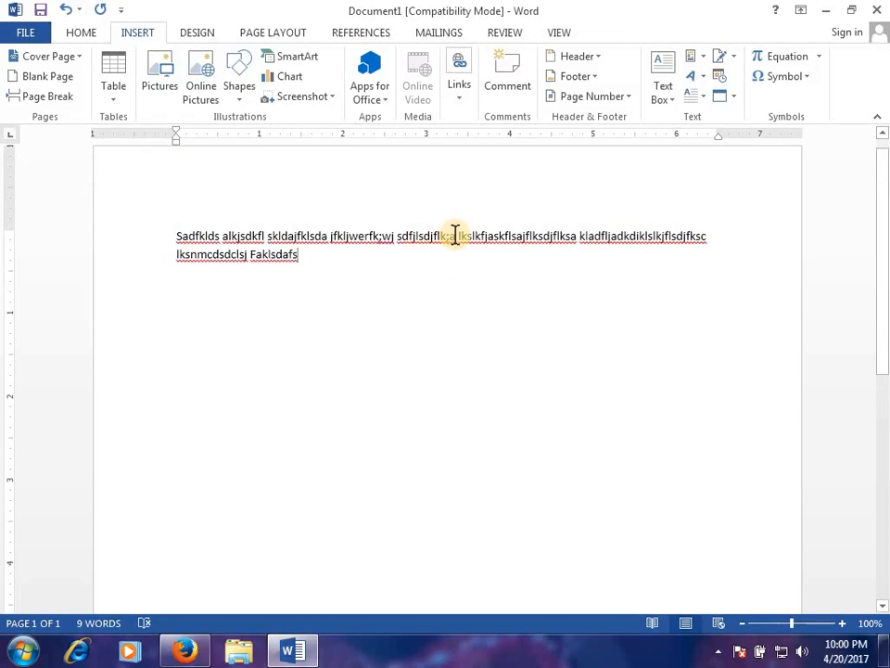
pyautogui.click(455, 235)
pyautogui.press('Return')
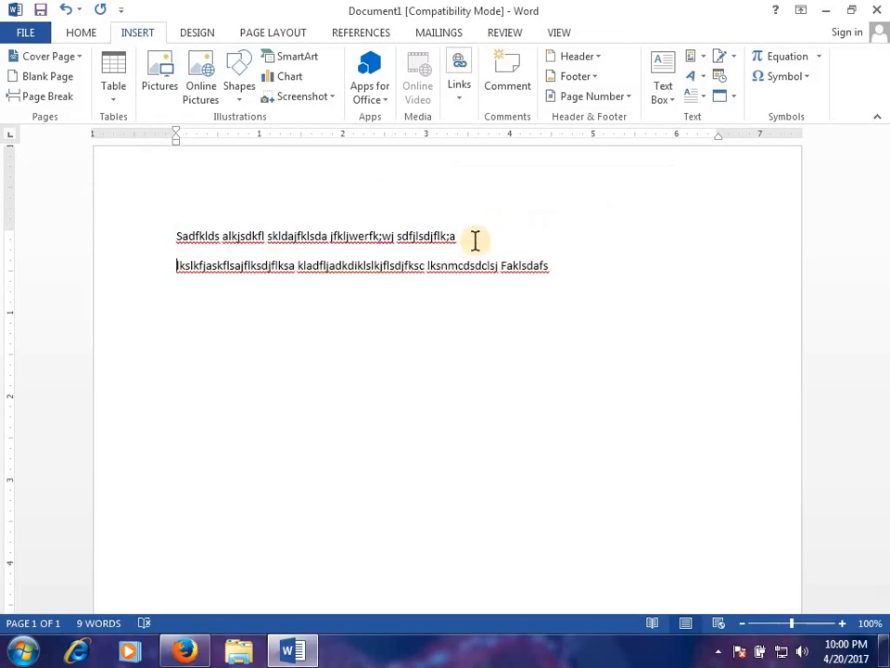
pyautogui.click(429, 265)
pyautogui.press('Return')
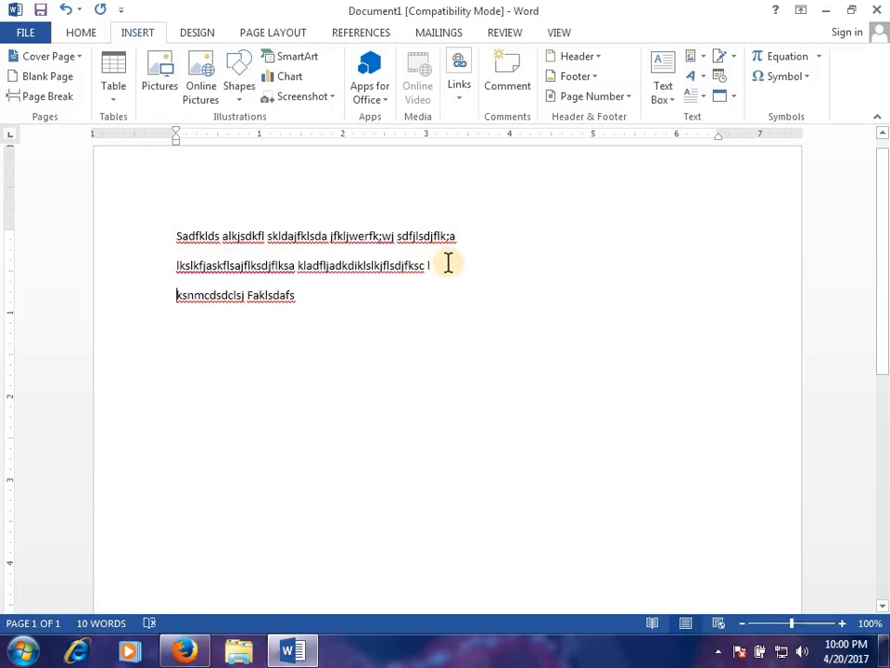
# Copy all three paragraphs and paste them so the document holds the block four times in a row
pyautogui.hotkey('ctrl', 'a')
pyautogui.hotkey('ctrl', 'c')
pyautogui.hotkey('ctrl', 'v')
pyautogui.hotkey('ctrl', 'v')
pyautogui.hotkey('ctrl', 'v')
pyautogui.hotkey('ctrl', 'v')
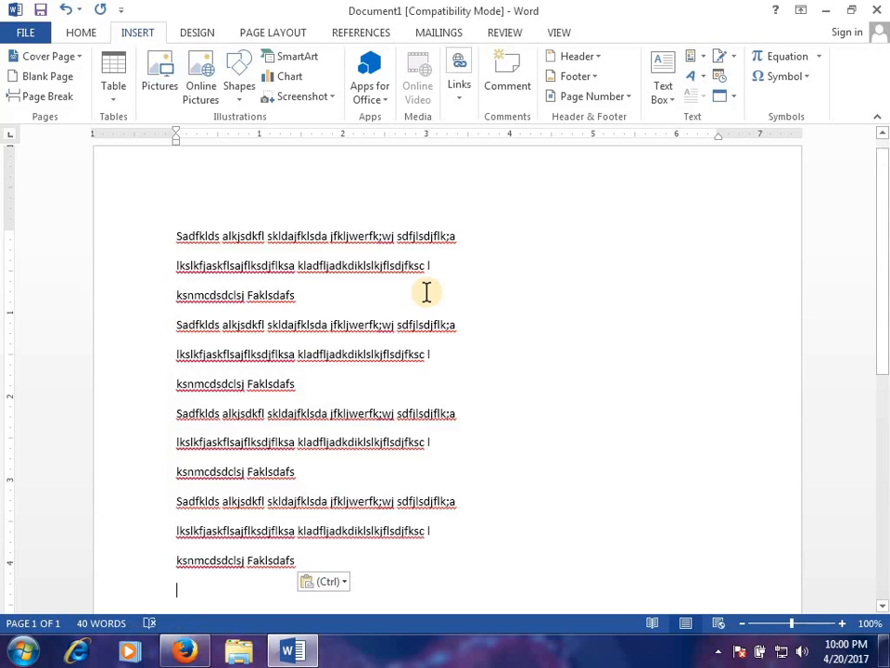
# Insert a blank page in the middle of the filler text, after the sixth line
pyautogui.scroll(-5, 427, 292)
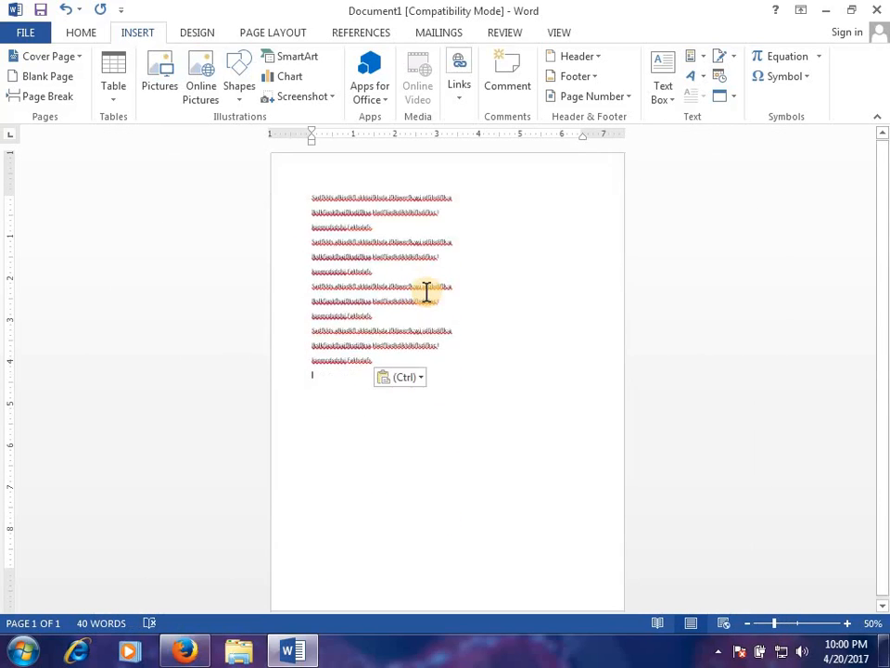
pyautogui.scroll(-1, 427, 292)
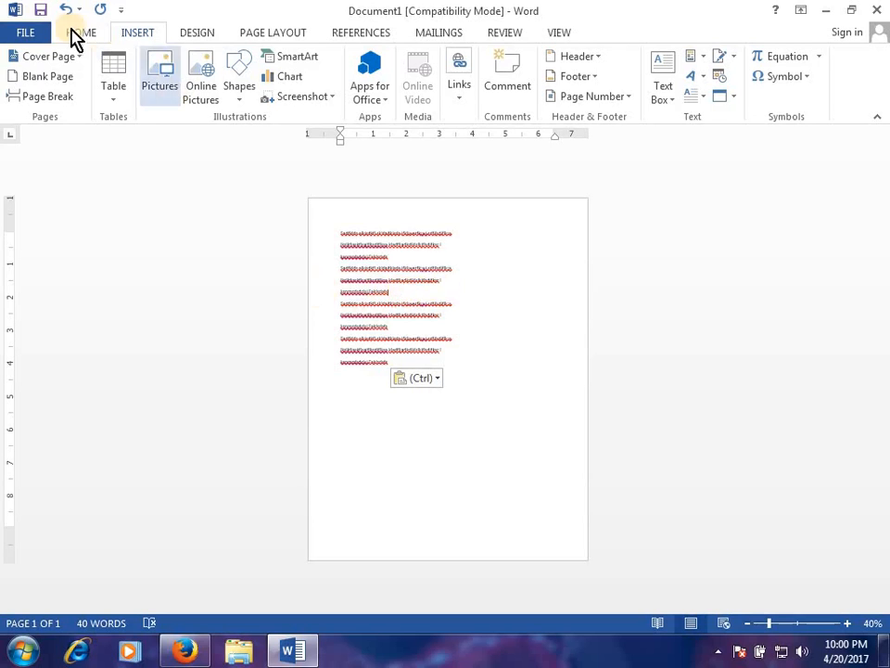
pyautogui.click(54, 79)
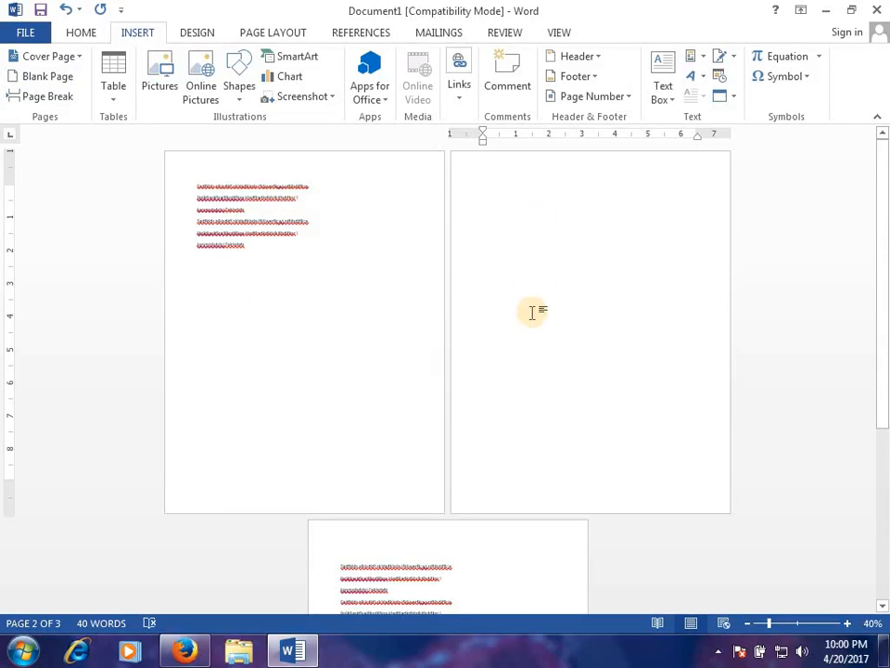
# Remove the blank page and its page breaks so both halves of the text share one page
pyautogui.scroll(-1, 532, 309)
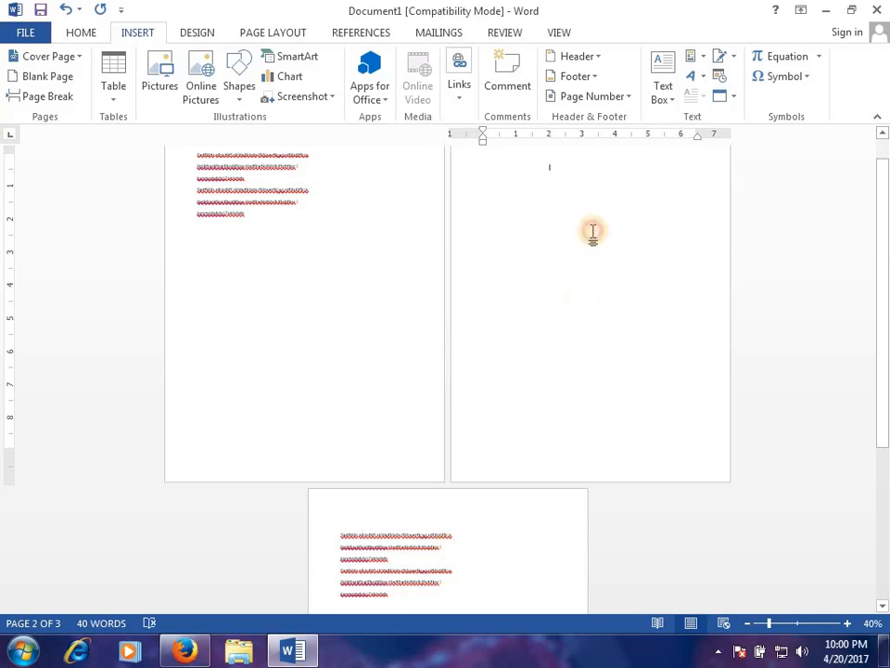
pyautogui.press('Delete')
pyautogui.press('BackSpace')
pyautogui.press('BackSpace')
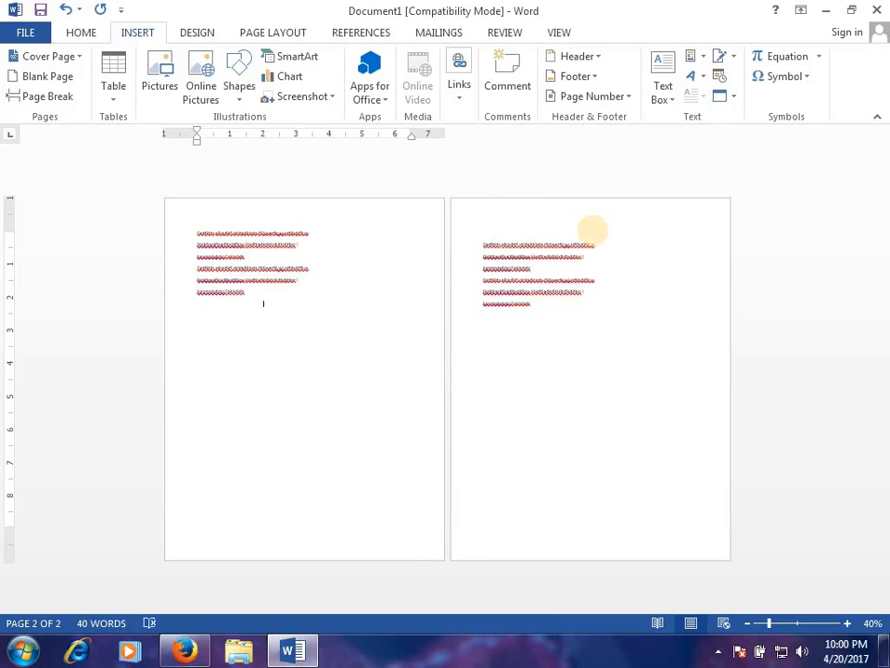
pyautogui.press('Delete')
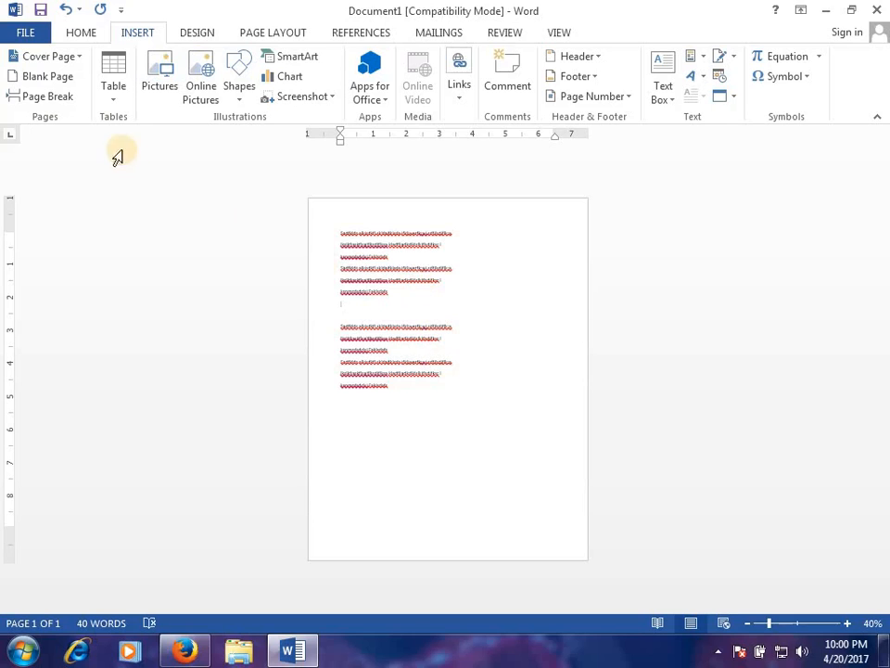
# Insert a page break at the empty line between the text halves, then delete the second half together with its page
pyautogui.click(357, 302)
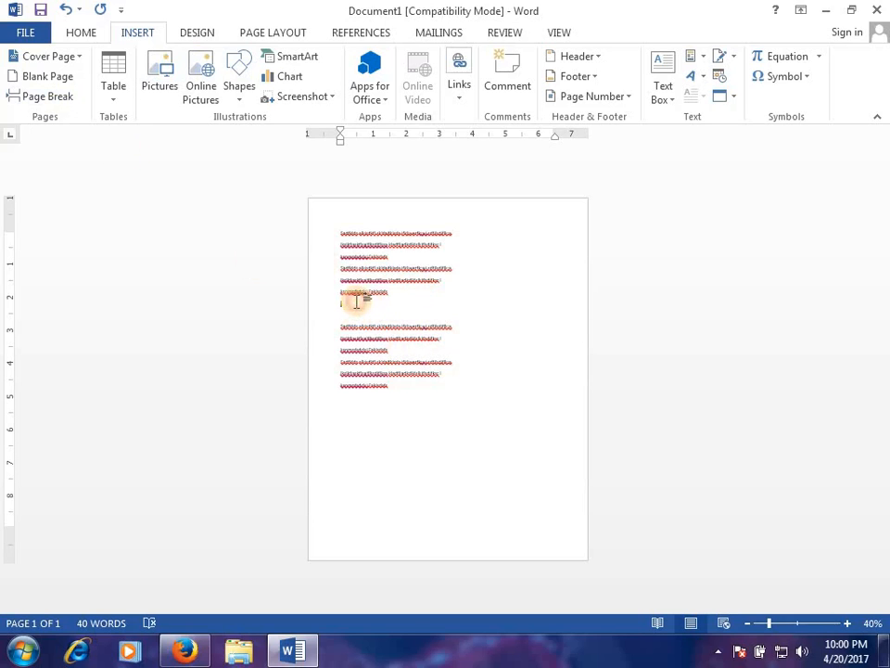
pyautogui.click(60, 99)
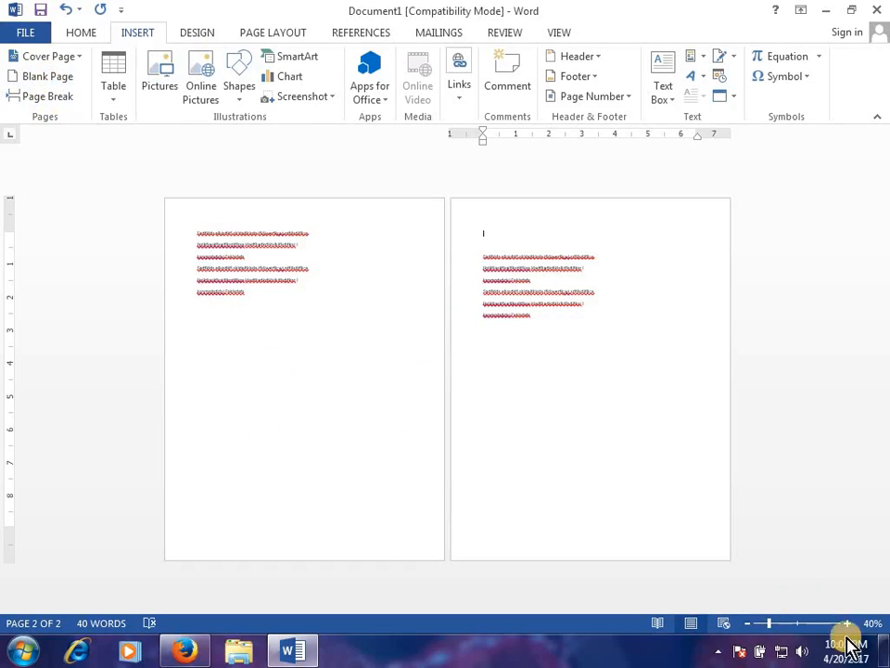
pyautogui.moveTo(560, 346); pyautogui.dragTo(497, 250)
pyautogui.press('BackSpace')
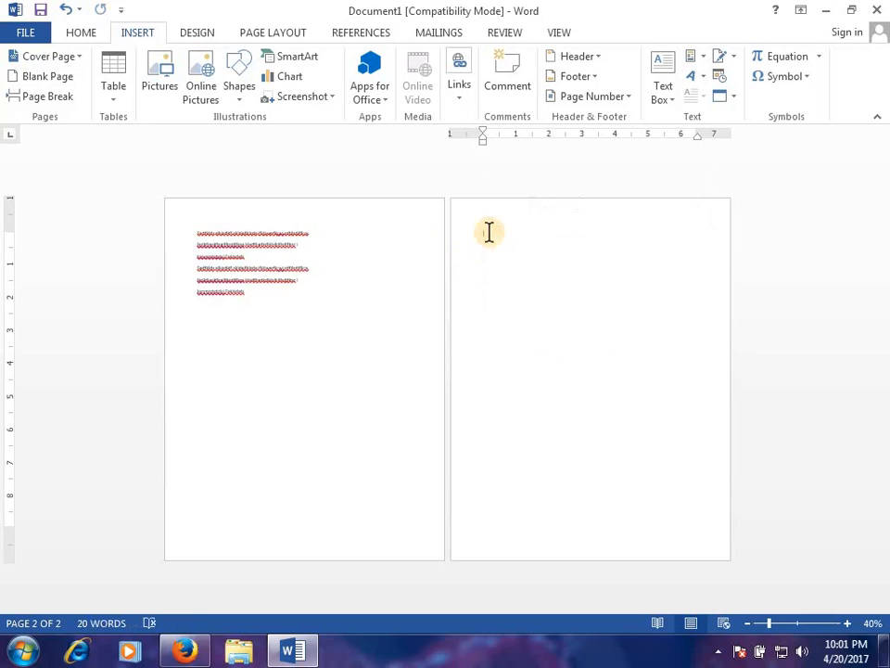
pyautogui.press('BackSpace')
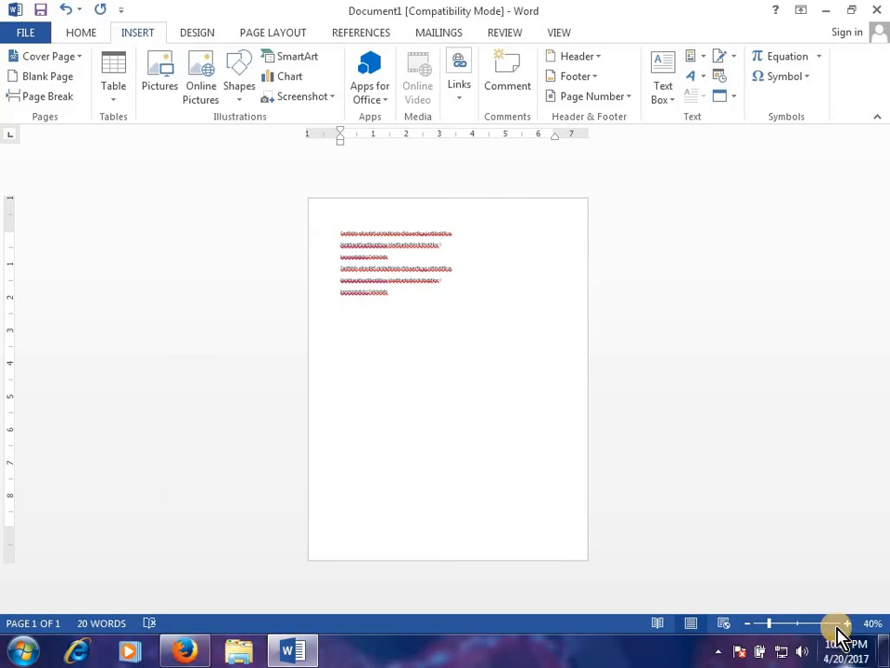
# Insert a table with four columns and three rows on the empty line below the filler text
pyautogui.click(847, 623)
pyautogui.click(847, 623)
pyautogui.click(846, 623)
pyautogui.click(846, 623)
pyautogui.click(846, 623)
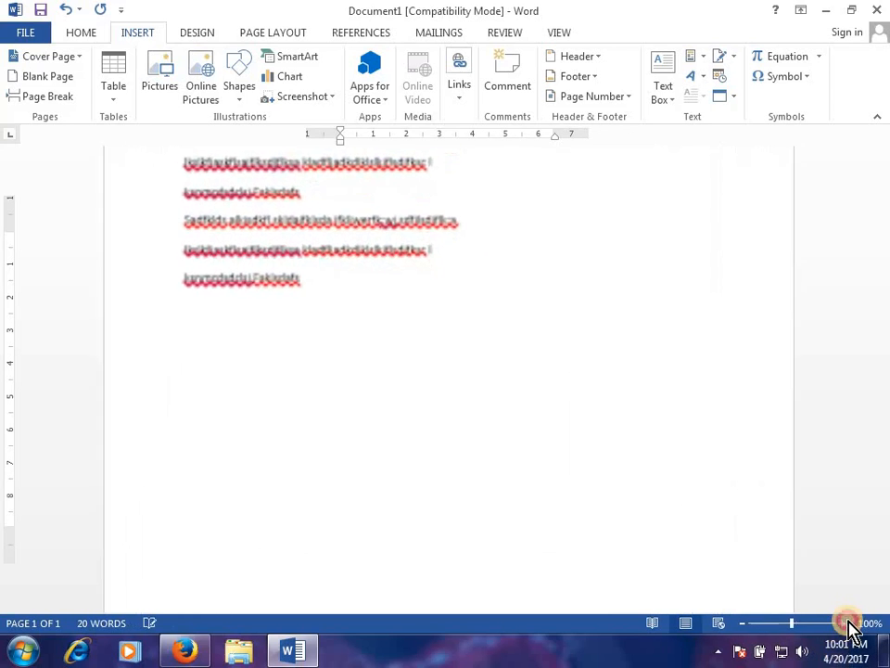
pyautogui.click(847, 623)
pyautogui.click(243, 378)
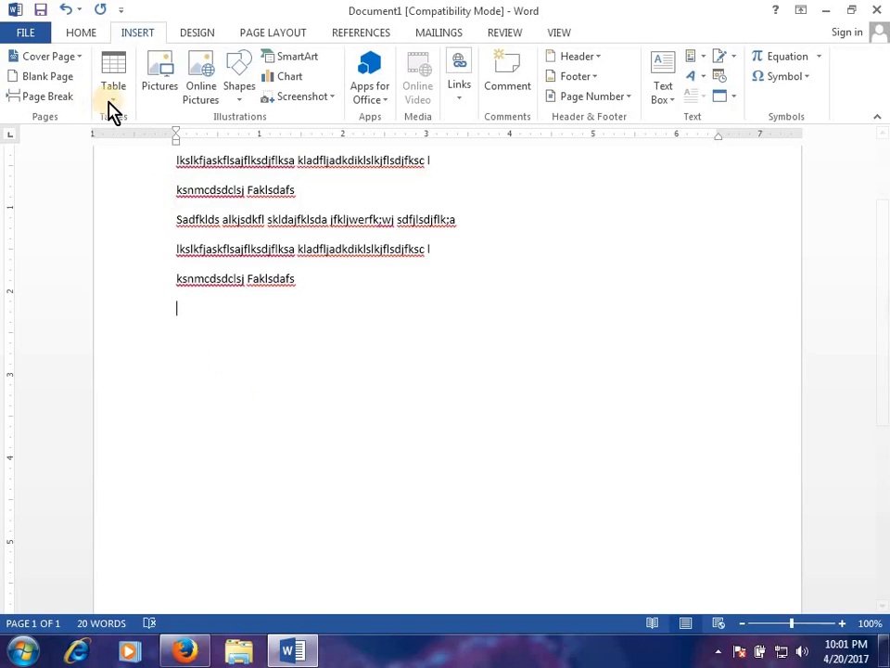
pyautogui.click(115, 100)
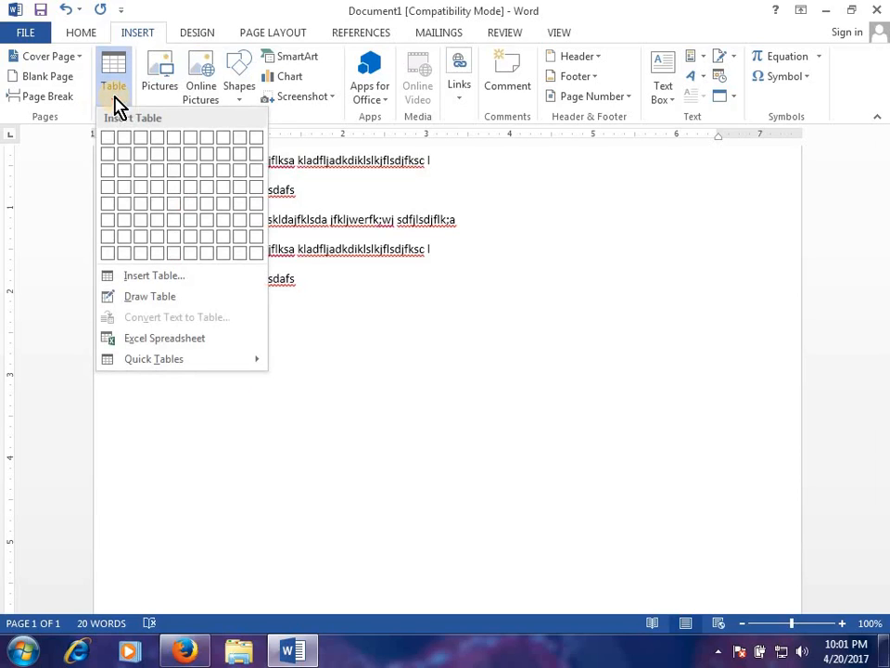
pyautogui.click(116, 100)
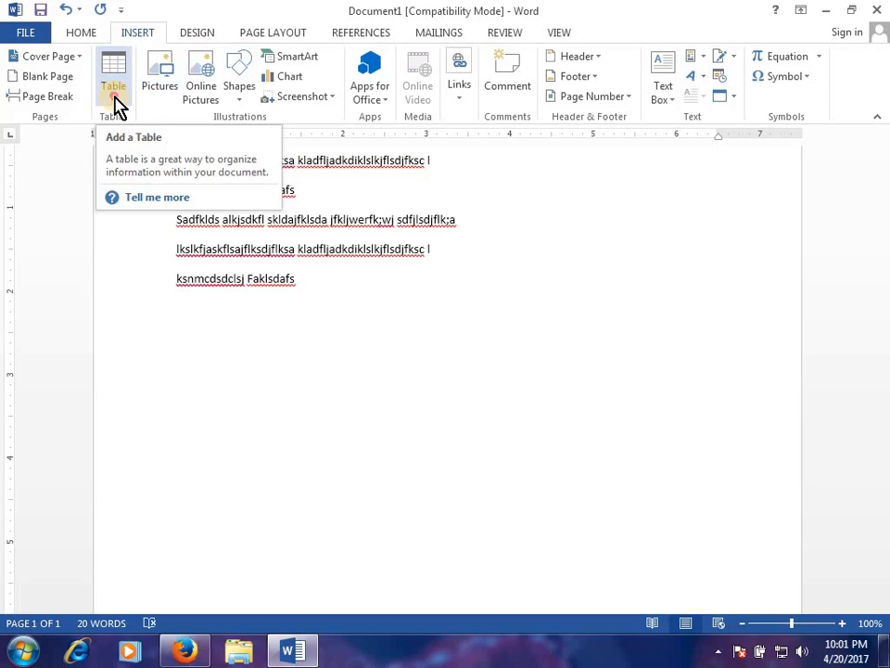
pyautogui.click(115, 104)
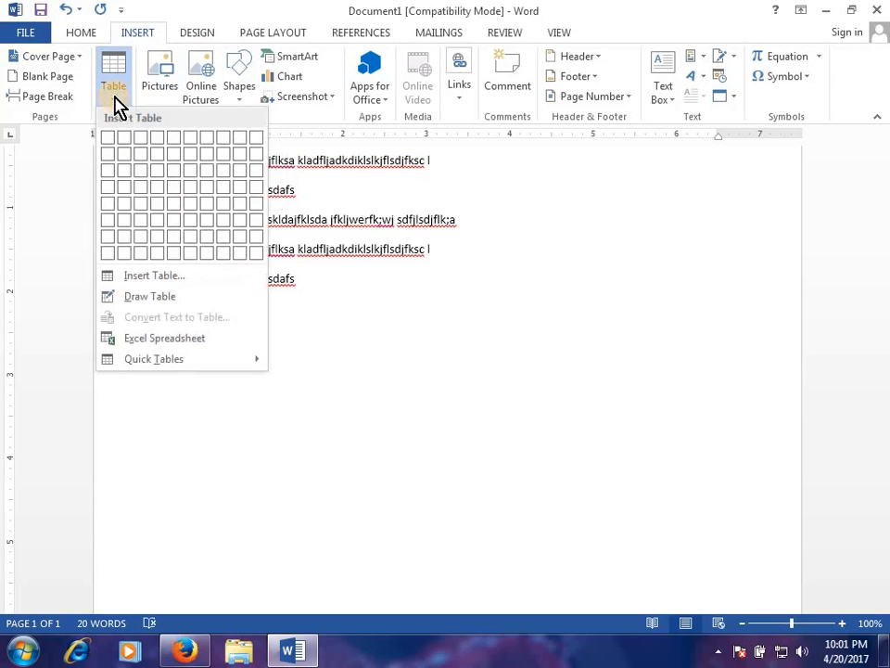
pyautogui.click(158, 178)
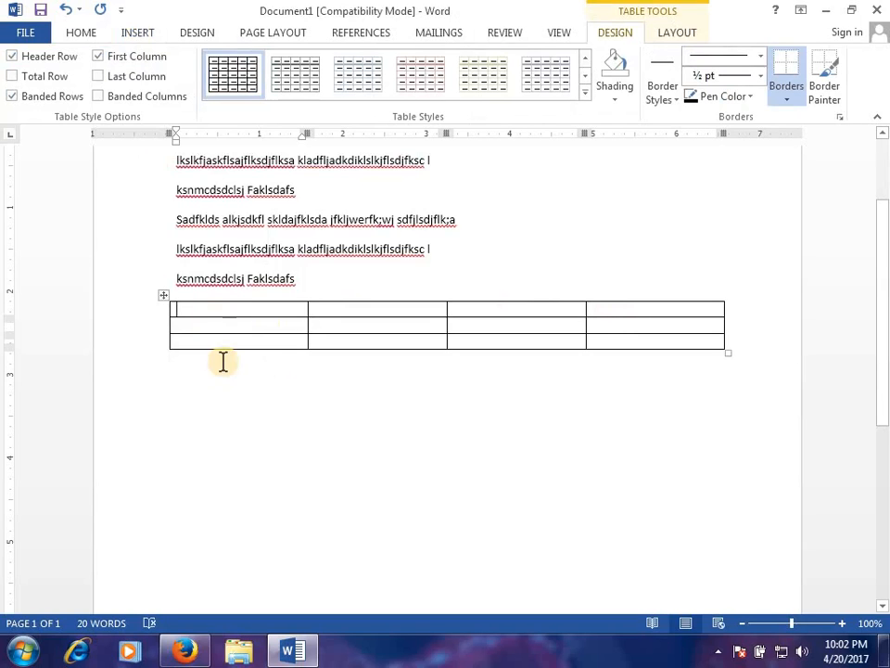
# Add a fourth row at the end of the table, starting from its last cell, and move on through the new row's cells
pyautogui.click(611, 340)
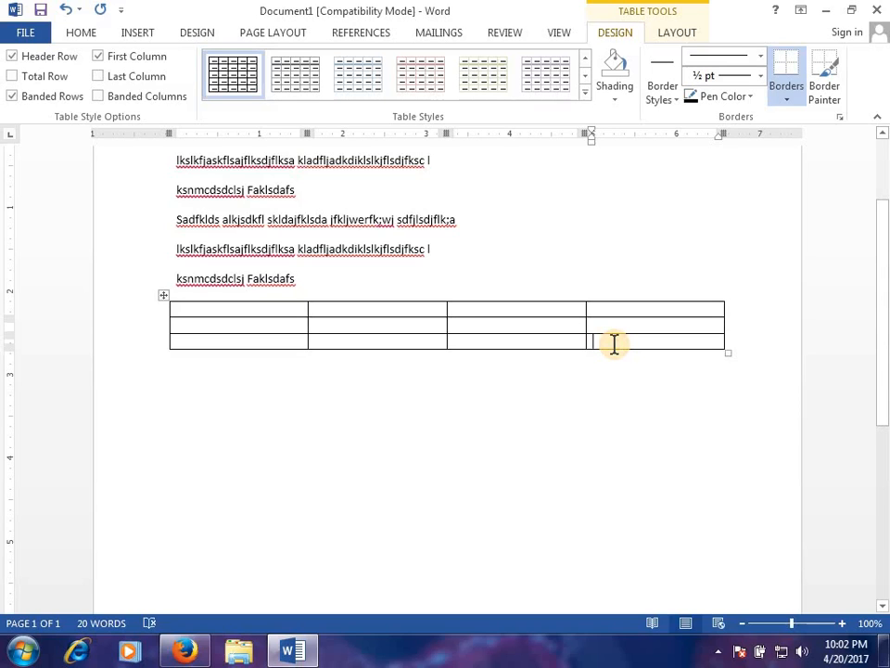
pyautogui.press('Tab')
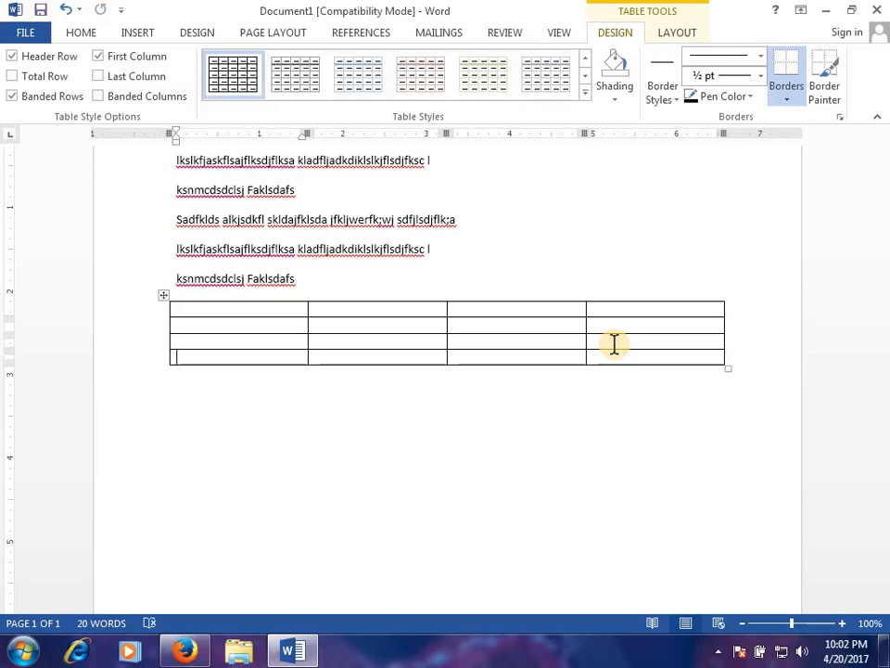
pyautogui.press('Tab')
pyautogui.press('Tab')
pyautogui.press('Tab')
pyautogui.press('Tab')
pyautogui.press('Tab')
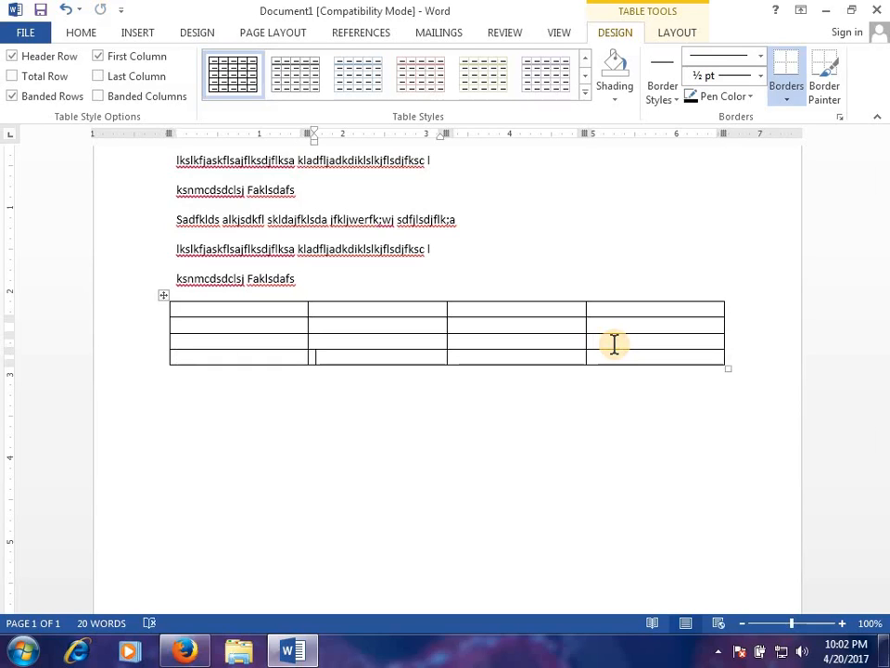
# Extend the four-column table to six rows from its last row, then delete the whole table
pyautogui.press('Tab')
pyautogui.press('Tab')
pyautogui.press('Tab')
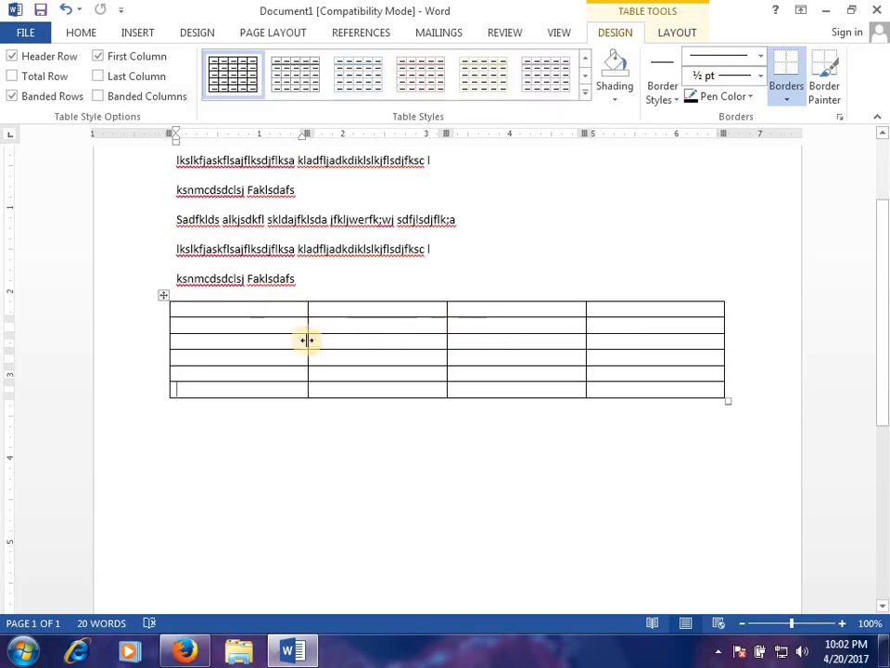
pyautogui.click(164, 295)
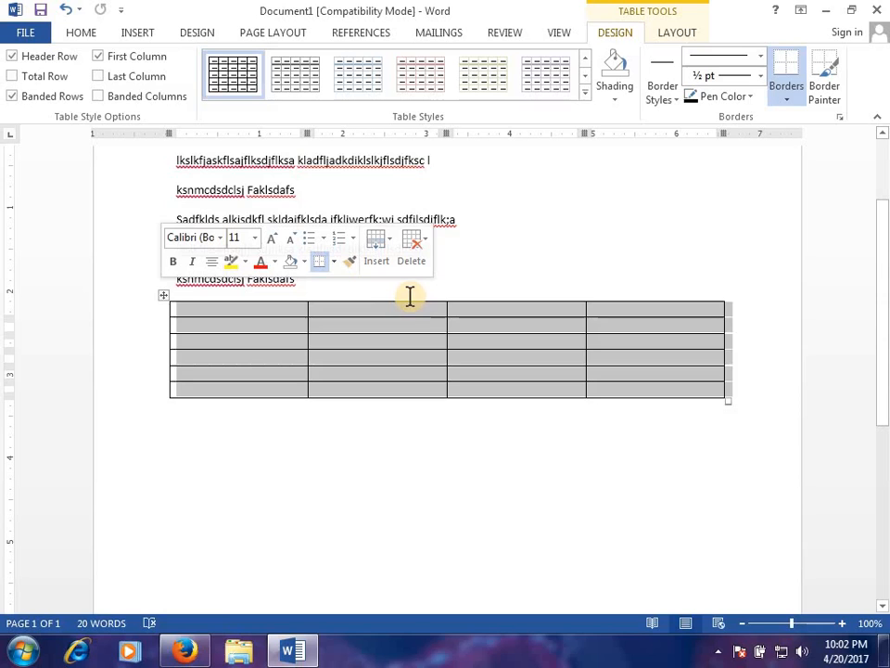
pyautogui.press('BackSpace')
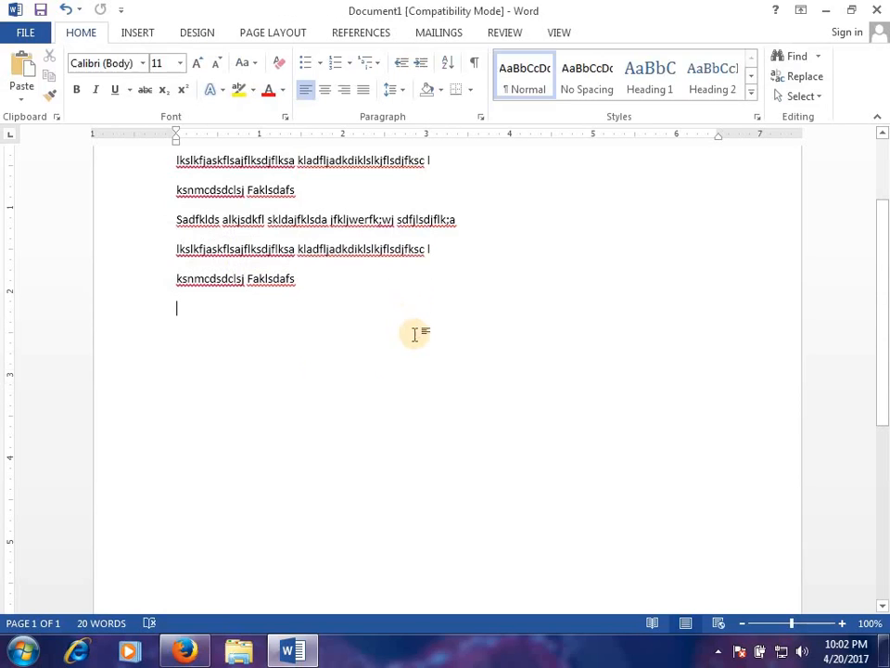
# Insert a table with 5 columns and 2 rows through the Insert Table dialog, keeping the automatic fixed column width
pyautogui.click(132, 35)
pyautogui.click(109, 107)
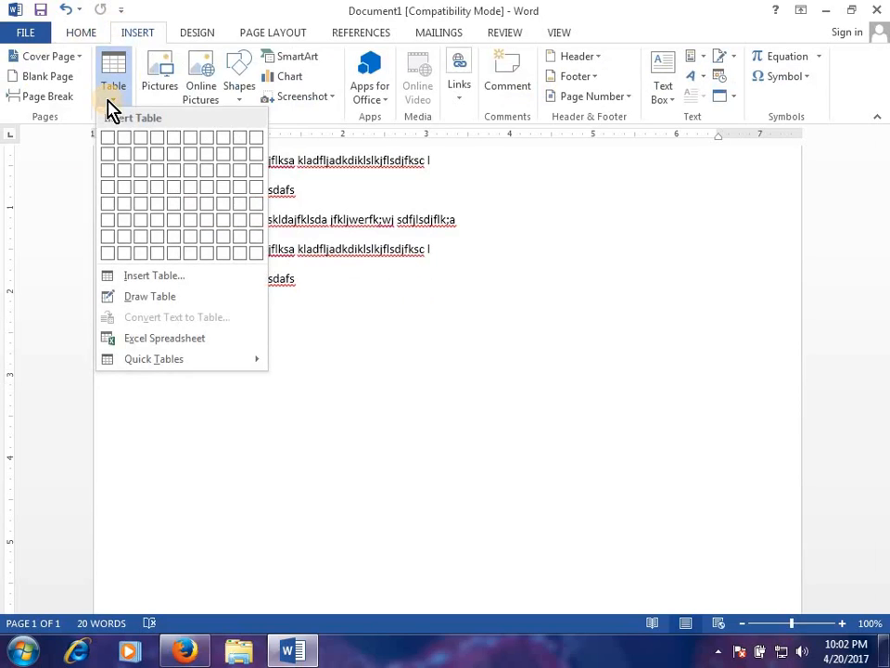
pyautogui.click(157, 276)
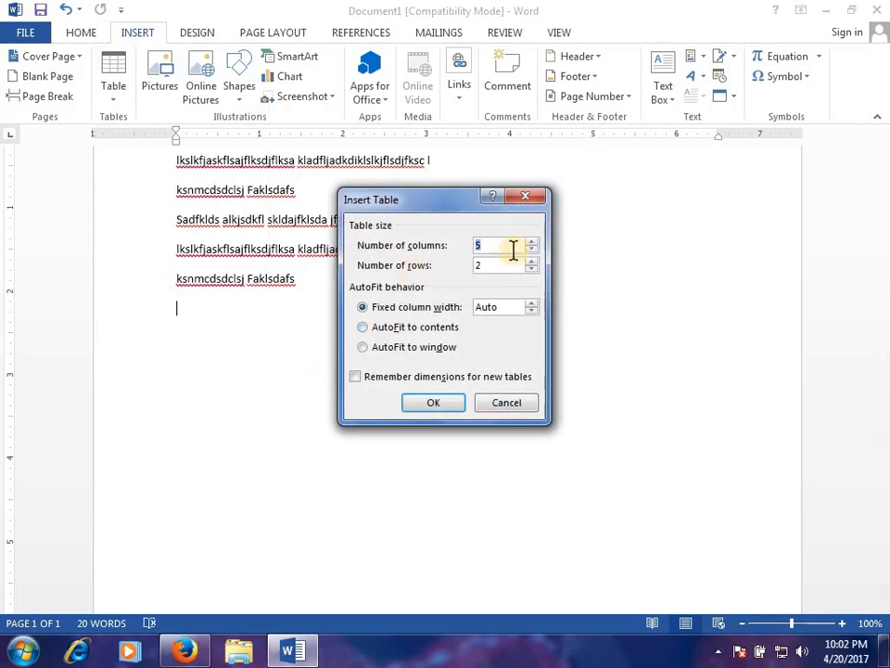
pyautogui.click(498, 245)
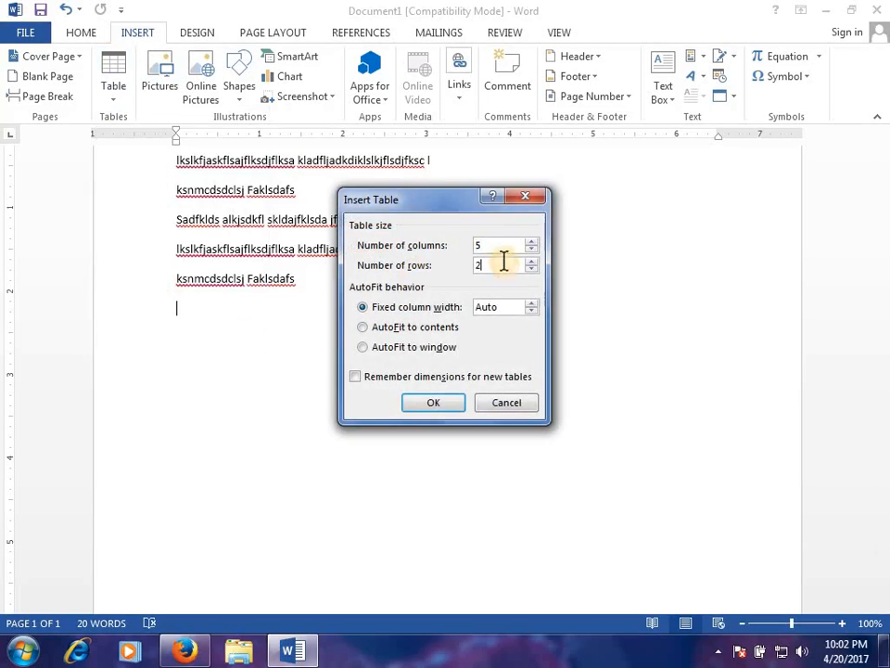
pyautogui.click(443, 403)
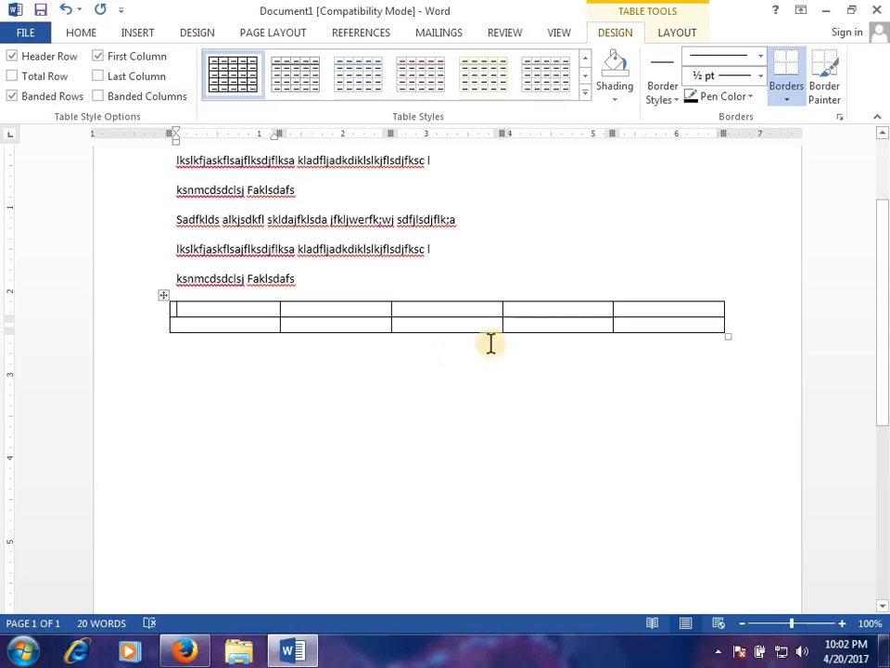
# Add two more rows to the five-column table, starting from its last cell, and move to the new last row's second cell
pyautogui.click(628, 326)
pyautogui.press('Tab')
pyautogui.press('Tab')
pyautogui.press('Tab')
pyautogui.press('Tab')
pyautogui.press('Tab')
pyautogui.press('Tab')
pyautogui.press('Tab')
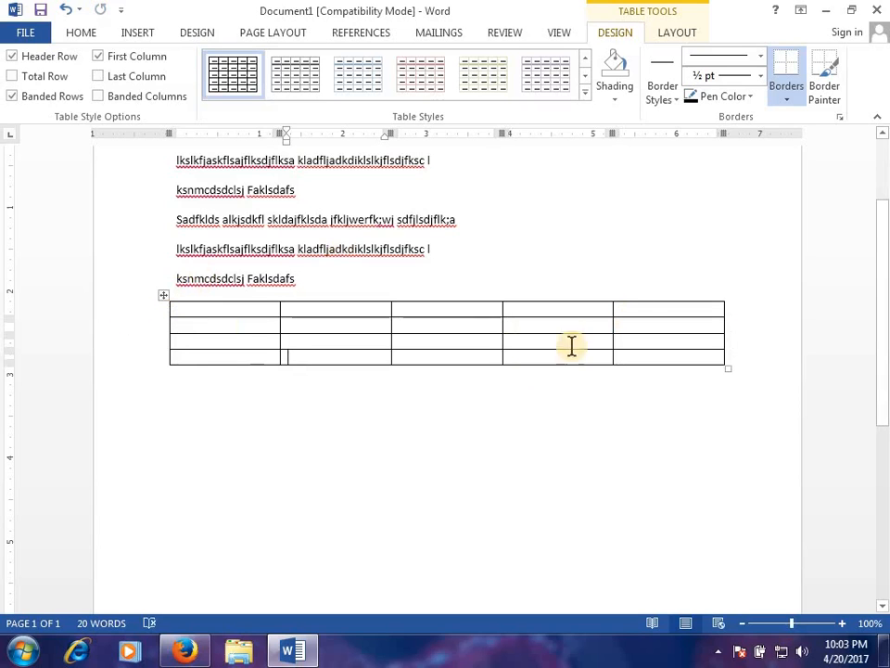
# Resize the five-column table to about 5 inches wide with taller rows, then delete the entire table
pyautogui.moveTo(727, 370); pyautogui.dragTo(584, 404)
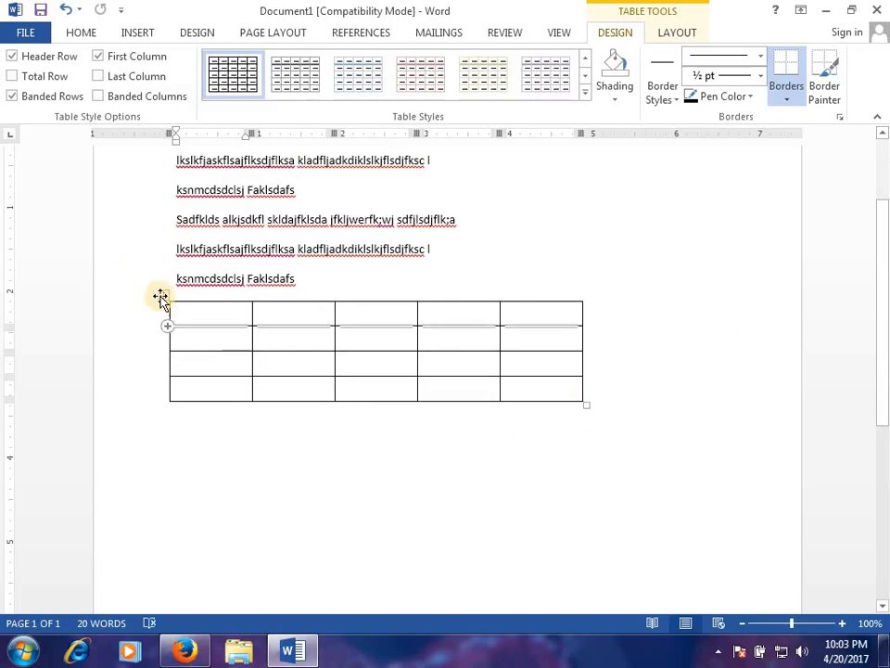
pyautogui.click(160, 295)
pyautogui.press('BackSpace')
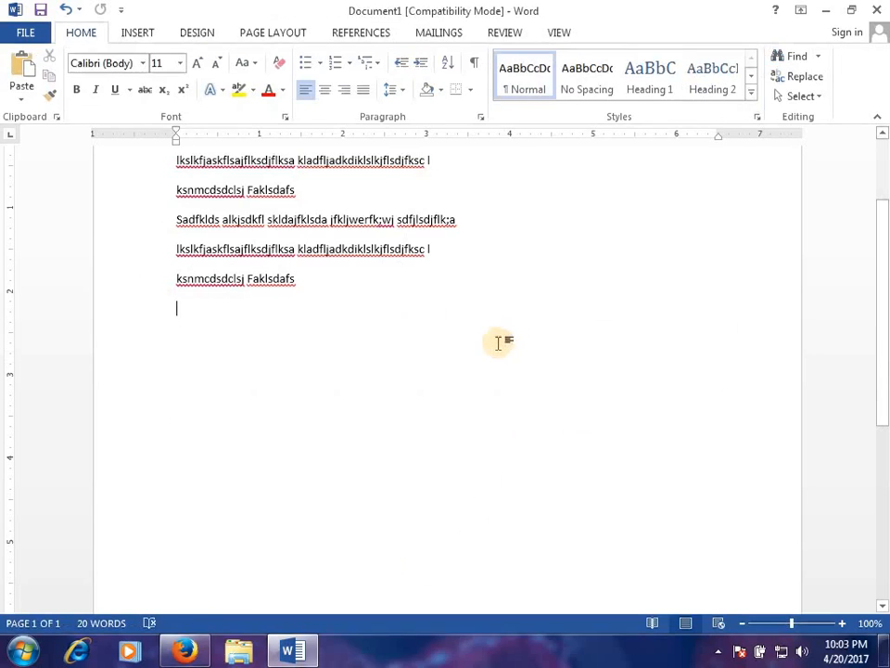
# Draw a table about 3.3 inches wide below the text, with three rows, a full-height column divider and an extra divider in the bottom-right cell
pyautogui.click(137, 35)
pyautogui.click(108, 97)
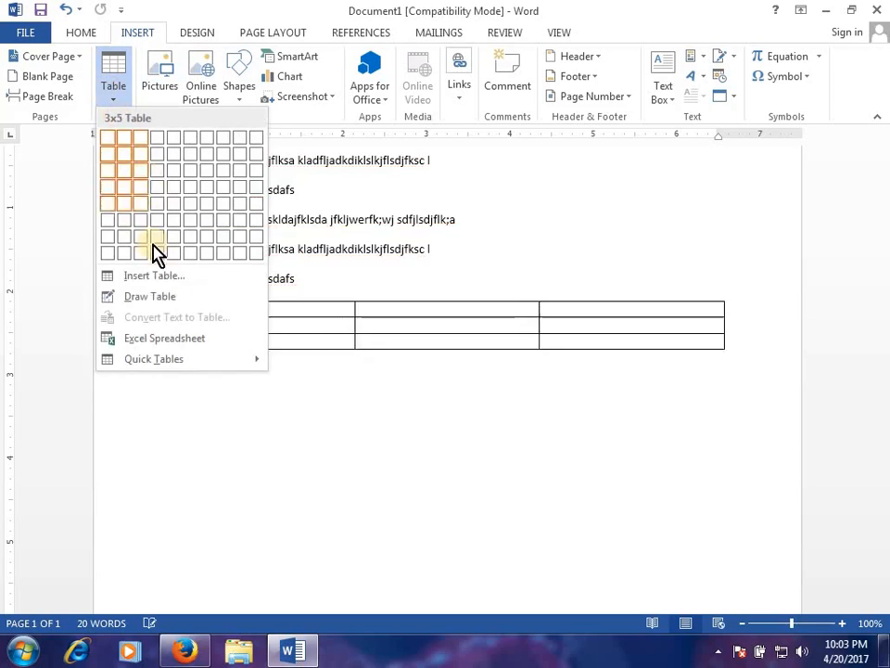
pyautogui.click(166, 306)
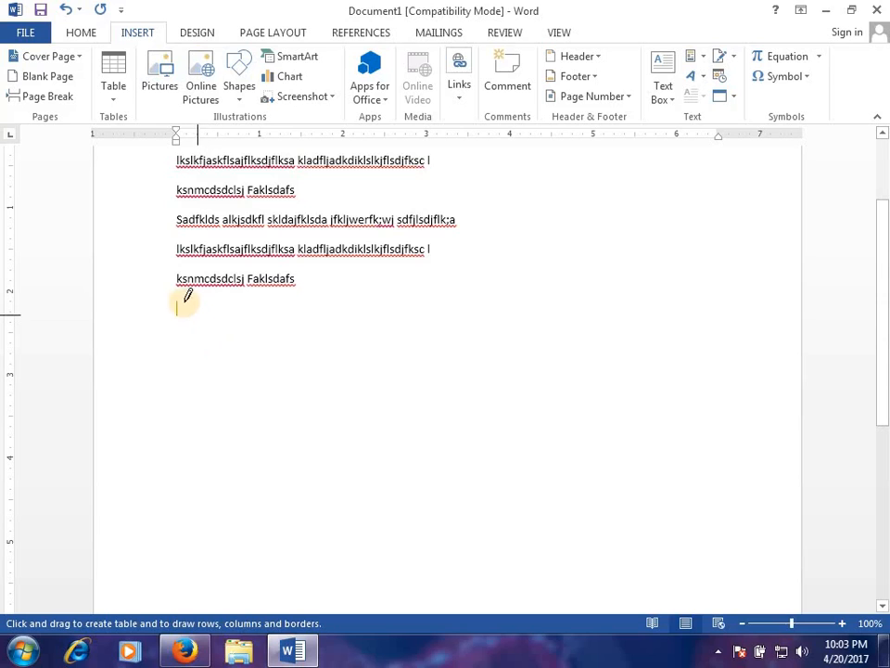
pyautogui.moveTo(202, 345)
pyautogui.mouseDown()
pyautogui.moveTo(405, 381)
pyautogui.moveTo(511, 386)
pyautogui.moveTo(451, 411)
pyautogui.mouseUp()
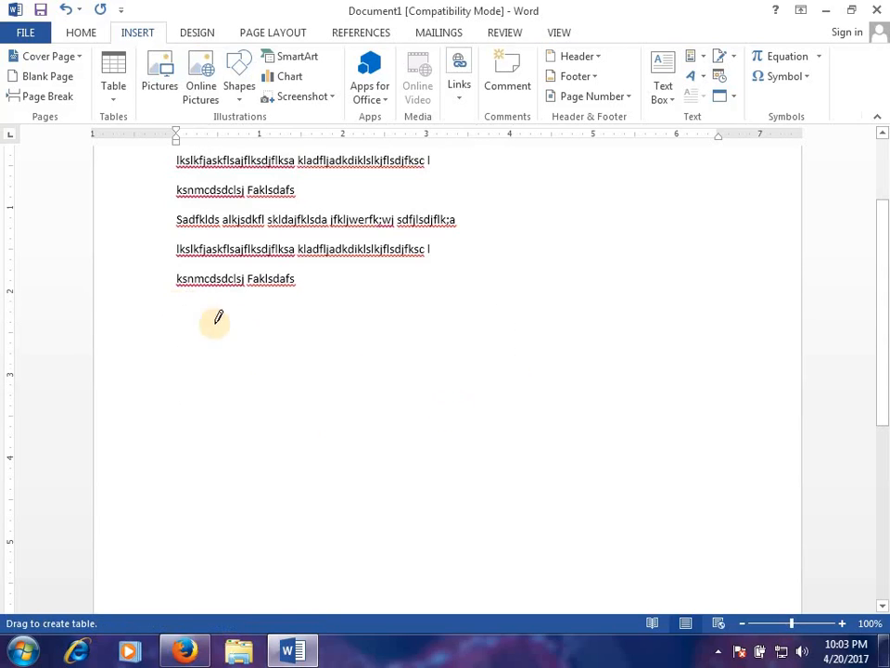
pyautogui.moveTo(183, 318); pyautogui.dragTo(473, 318)
pyautogui.moveTo(271, 362)
pyautogui.mouseDown()
pyautogui.moveTo(205, 358)
pyautogui.moveTo(350, 344)
pyautogui.moveTo(322, 376)
pyautogui.moveTo(204, 381)
pyautogui.mouseUp()
pyautogui.moveTo(289, 320); pyautogui.dragTo(292, 408)
pyautogui.moveTo(370, 363); pyautogui.dragTo(370, 417)
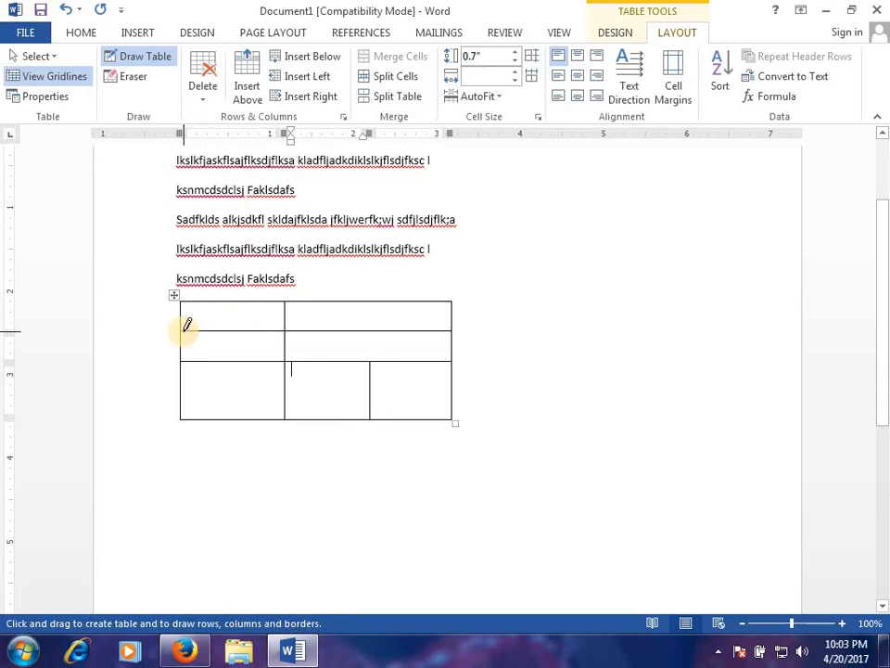
# Draw a diagonal line across the drawn table's top-left cell and trace over that cell's right edge
pyautogui.moveTo(184, 303)
pyautogui.mouseDown()
pyautogui.moveTo(238, 332)
pyautogui.moveTo(284, 330)
pyautogui.mouseUp()
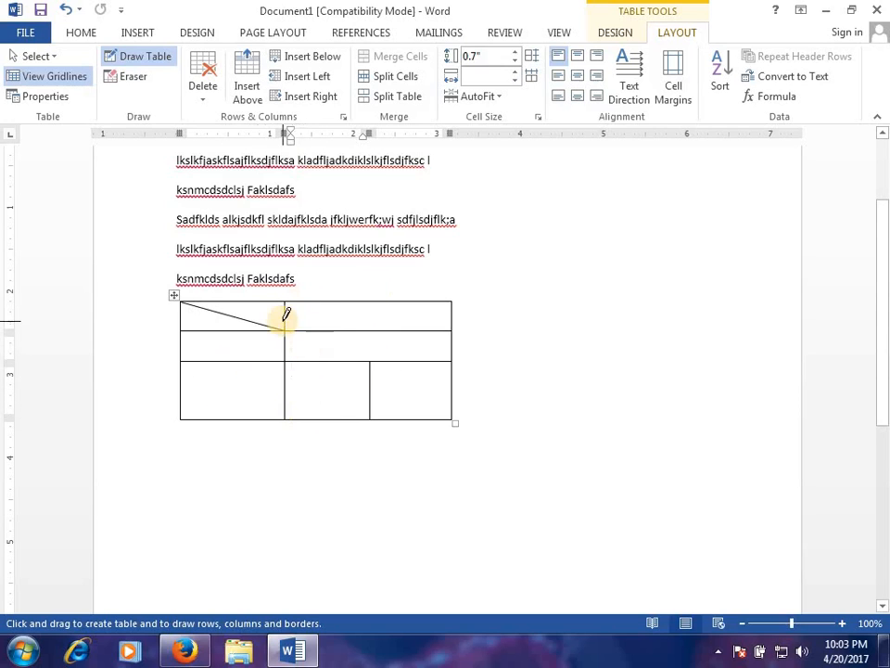
pyautogui.moveTo(285, 303); pyautogui.dragTo(285, 329)
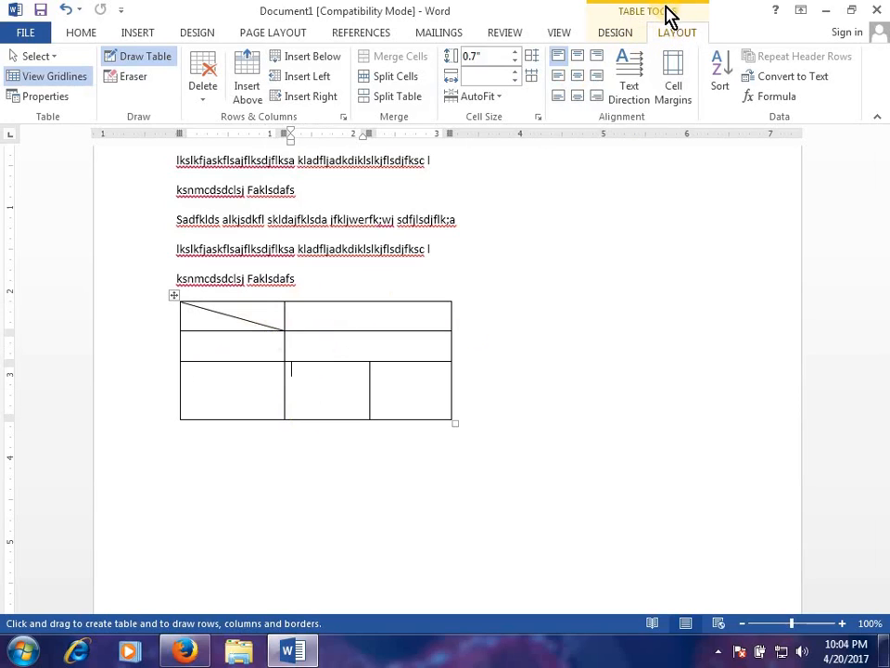
pyautogui.click(614, 33)
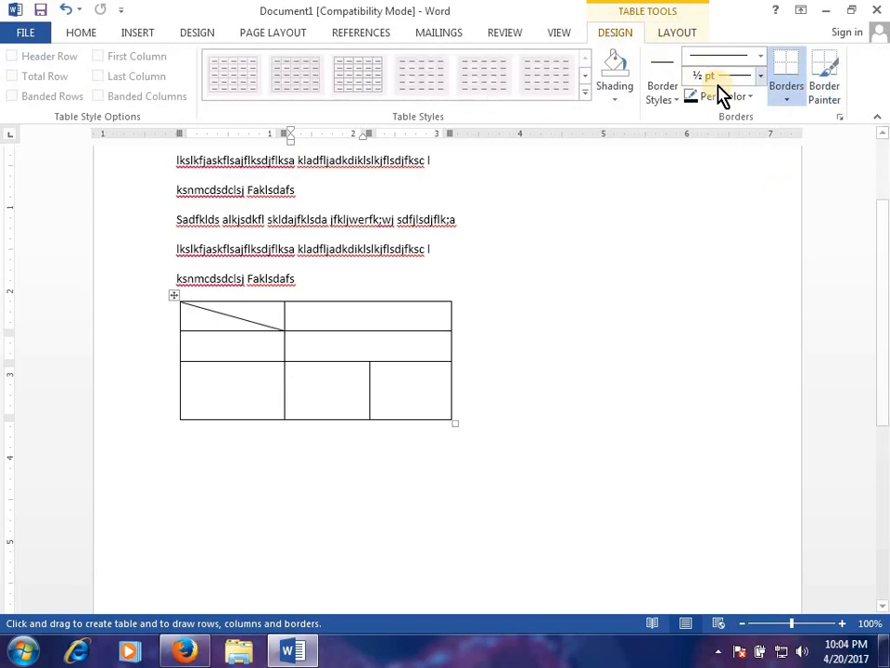
pyautogui.click(751, 82)
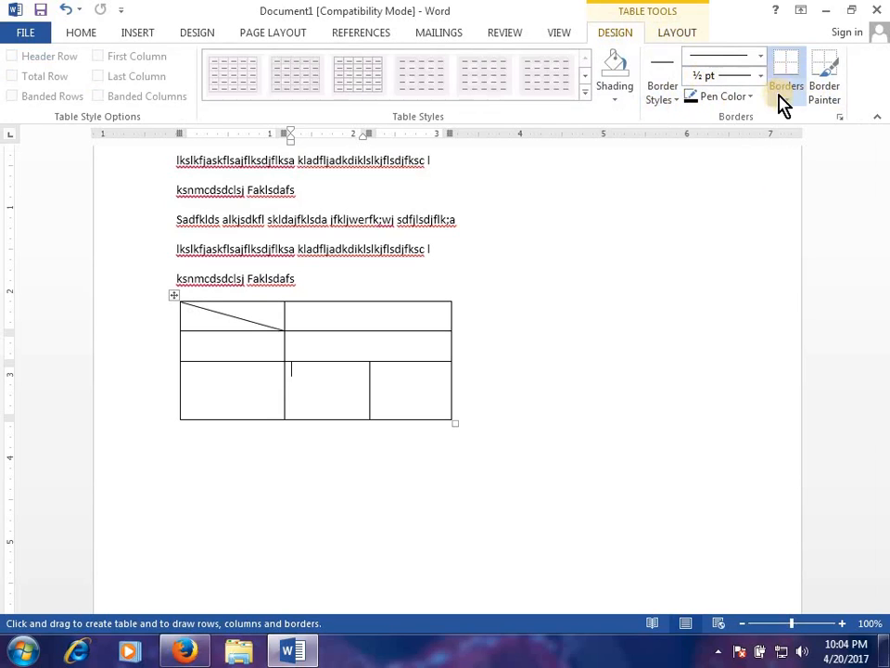
pyautogui.click(690, 37)
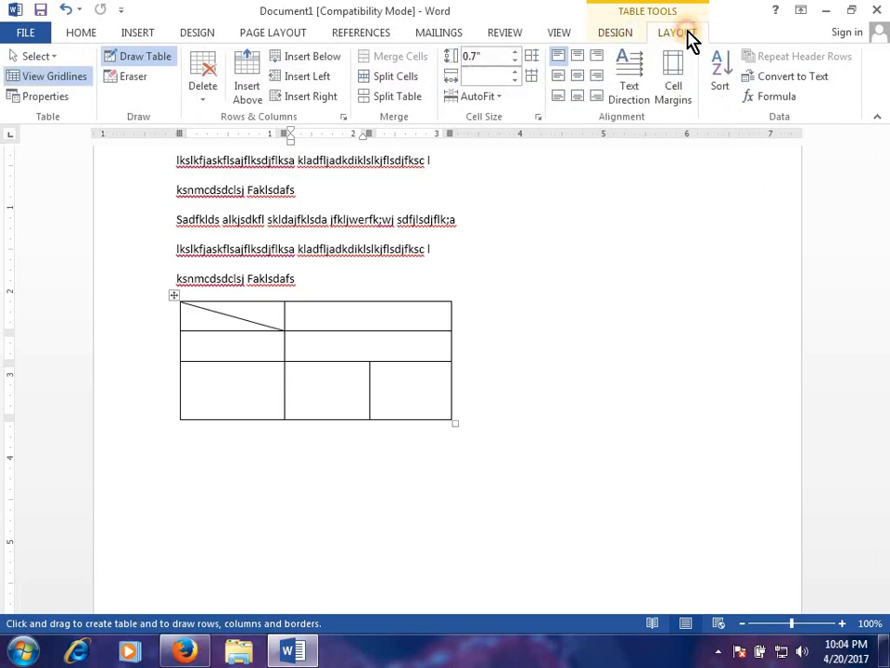
pyautogui.click(646, 116)
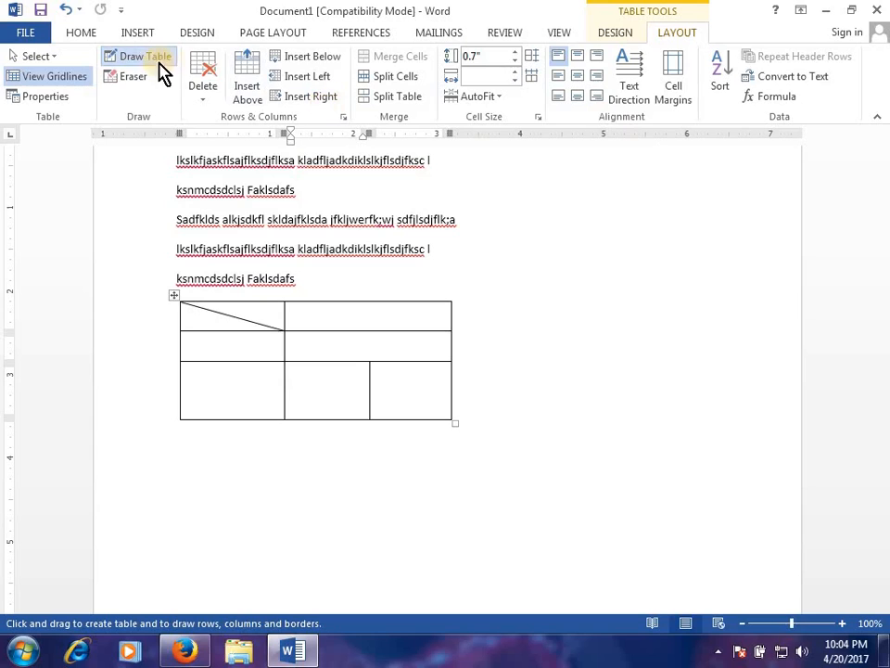
# Erase the top-left cell's diagonal and the bottom row's inner lines with the Eraser, then erase the entire table
pyautogui.click(134, 78)
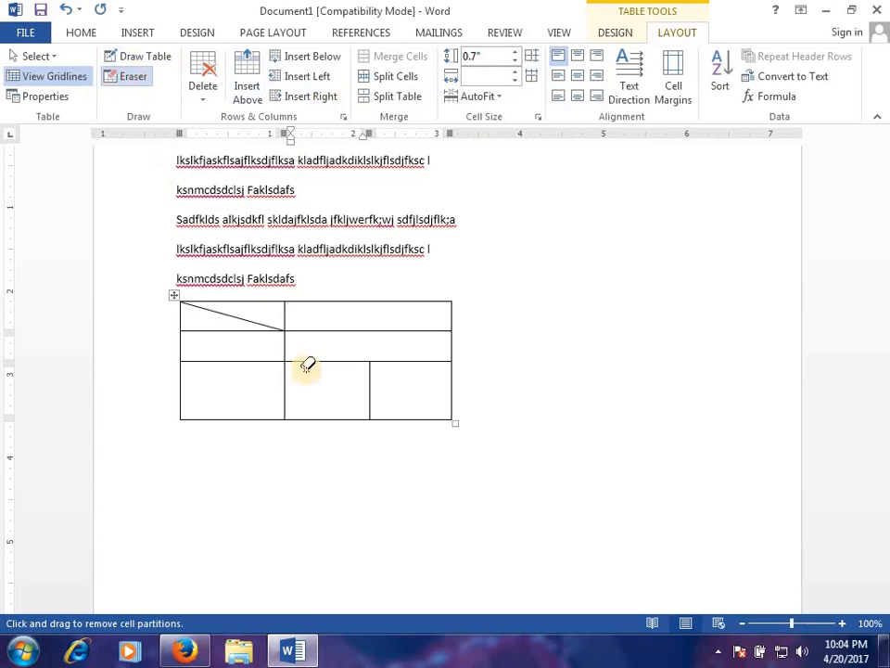
pyautogui.click(225, 304)
pyautogui.moveTo(223, 307)
pyautogui.mouseDown()
pyautogui.moveTo(221, 330)
pyautogui.moveTo(242, 334)
pyautogui.moveTo(248, 322)
pyautogui.moveTo(228, 325)
pyautogui.moveTo(214, 312)
pyautogui.moveTo(198, 320)
pyautogui.moveTo(261, 308)
pyautogui.moveTo(254, 323)
pyautogui.moveTo(280, 332)
pyautogui.mouseUp()
pyautogui.moveTo(361, 391)
pyautogui.mouseDown()
pyautogui.moveTo(360, 417)
pyautogui.moveTo(343, 410)
pyautogui.mouseUp()
pyautogui.moveTo(287, 377); pyautogui.dragTo(306, 371)
pyautogui.moveTo(346, 341); pyautogui.dragTo(362, 380)
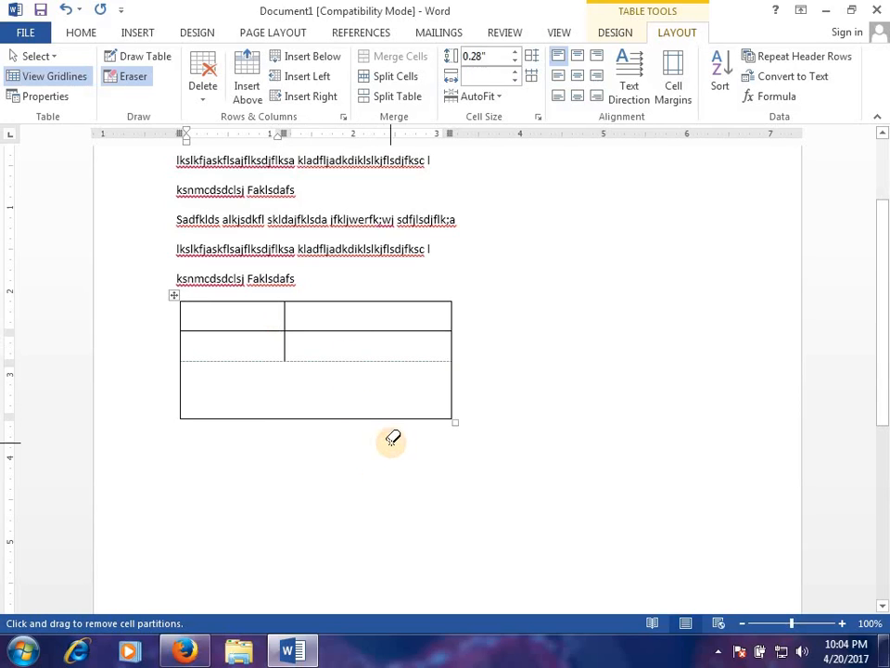
pyautogui.moveTo(469, 464)
pyautogui.mouseDown()
pyautogui.moveTo(209, 339)
pyautogui.moveTo(145, 290)
pyautogui.mouseUp()
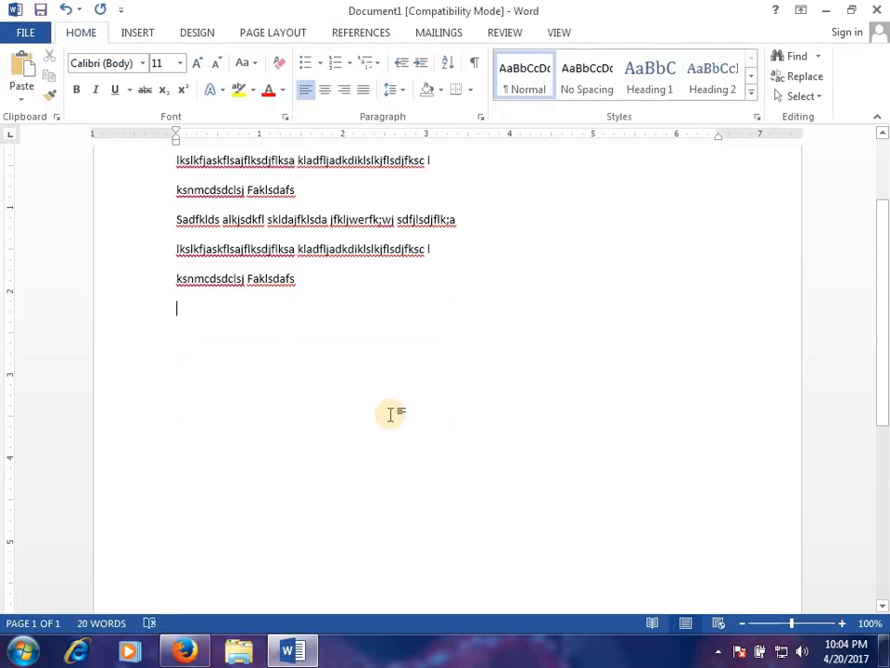
# Insert an embedded Excel spreadsheet on the empty line below the filler text
pyautogui.click(134, 35)
pyautogui.click(111, 100)
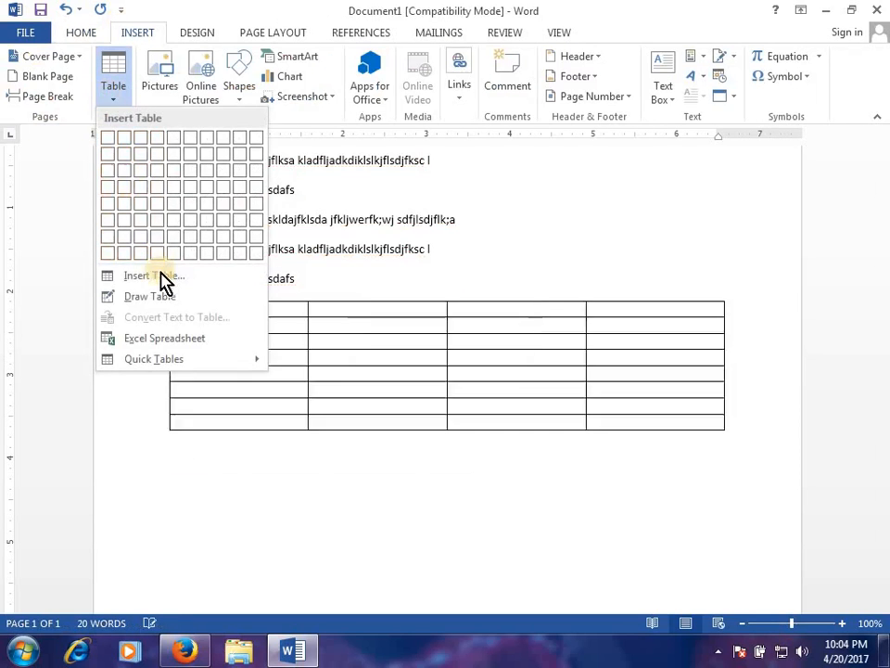
pyautogui.click(199, 343)
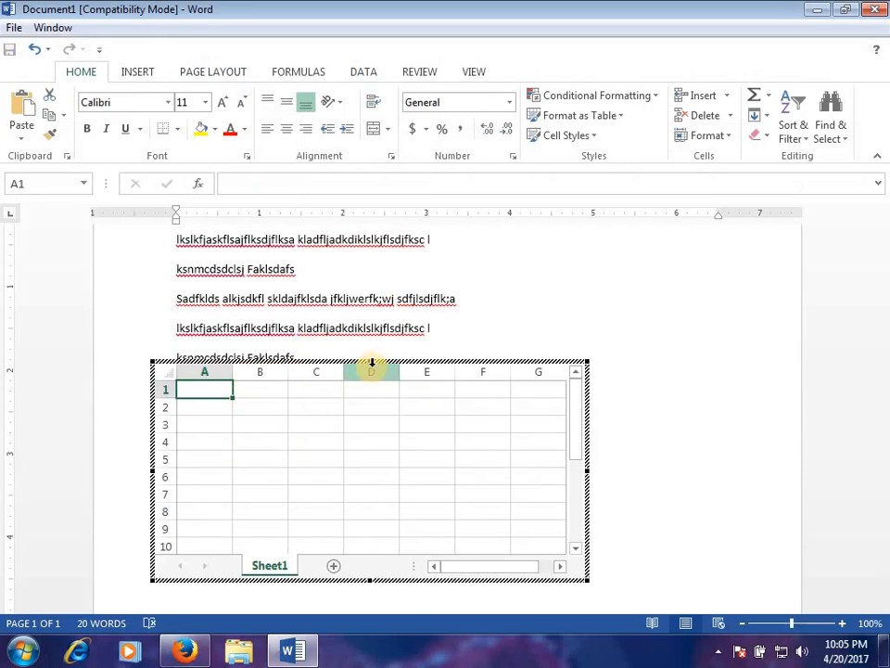
# Enter the headings name, class, hindi and maths in cells A1 to D1 of the embedded spreadsheet
pyautogui.write('name')
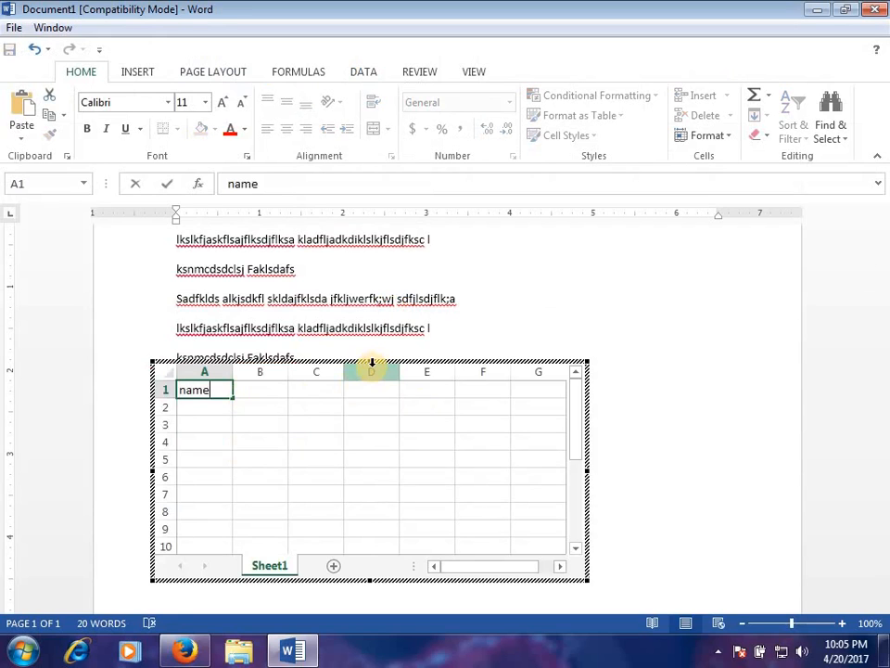
pyautogui.press('Tab')
pyautogui.write('cl')
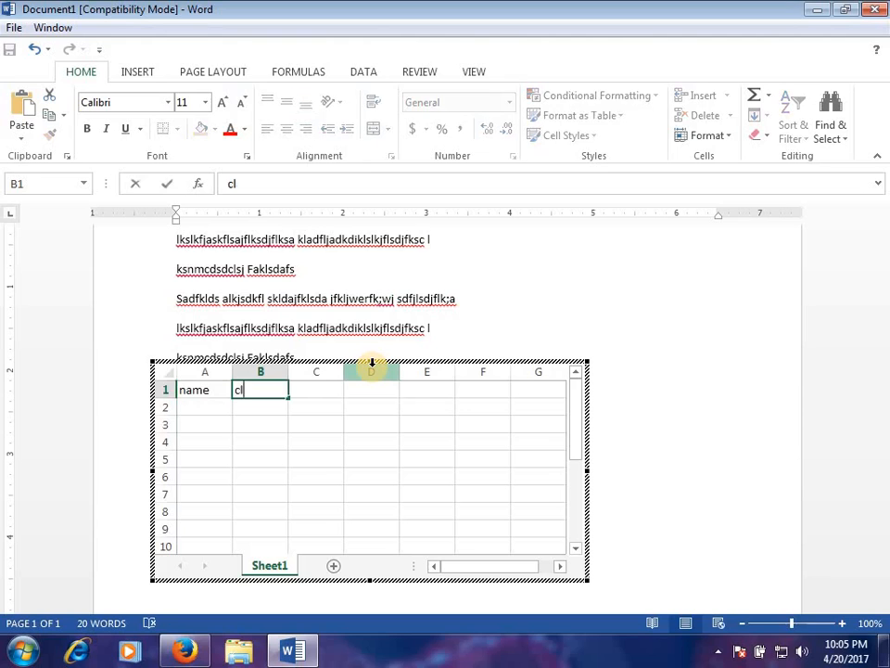
pyautogui.write('ass')
pyautogui.press('Tab')
pyautogui.write('h')
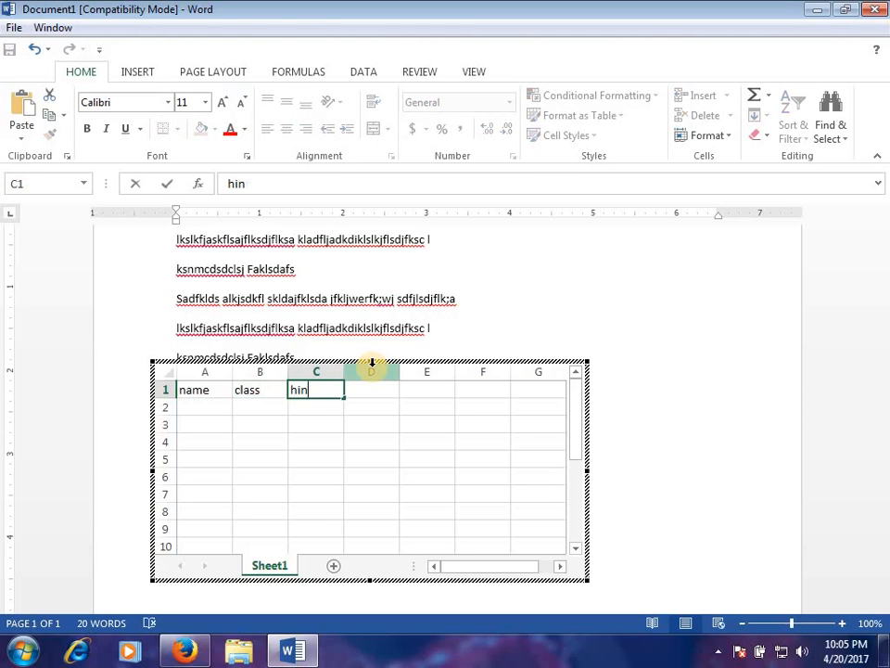
pyautogui.press('Tab')
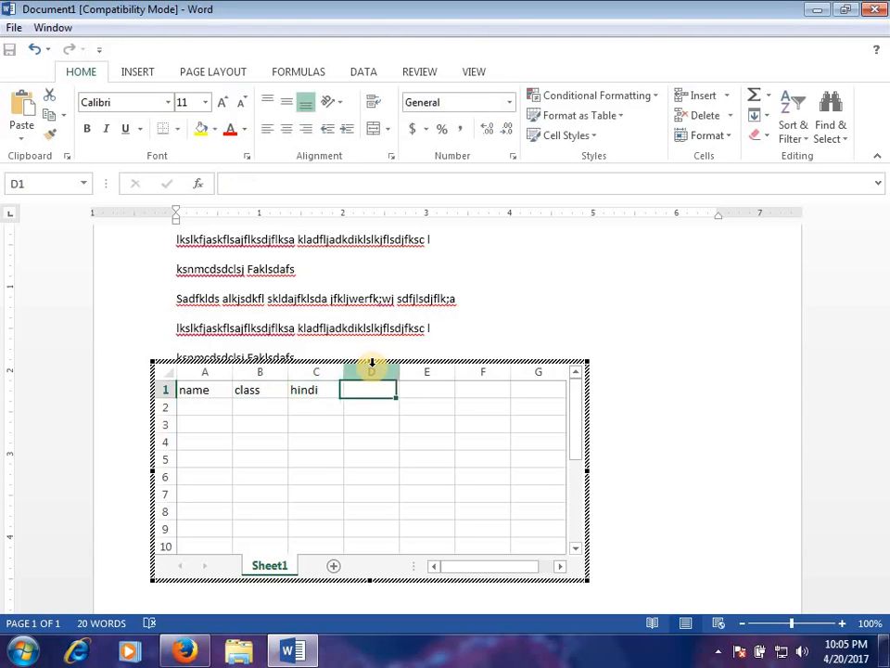
pyautogui.write('math')
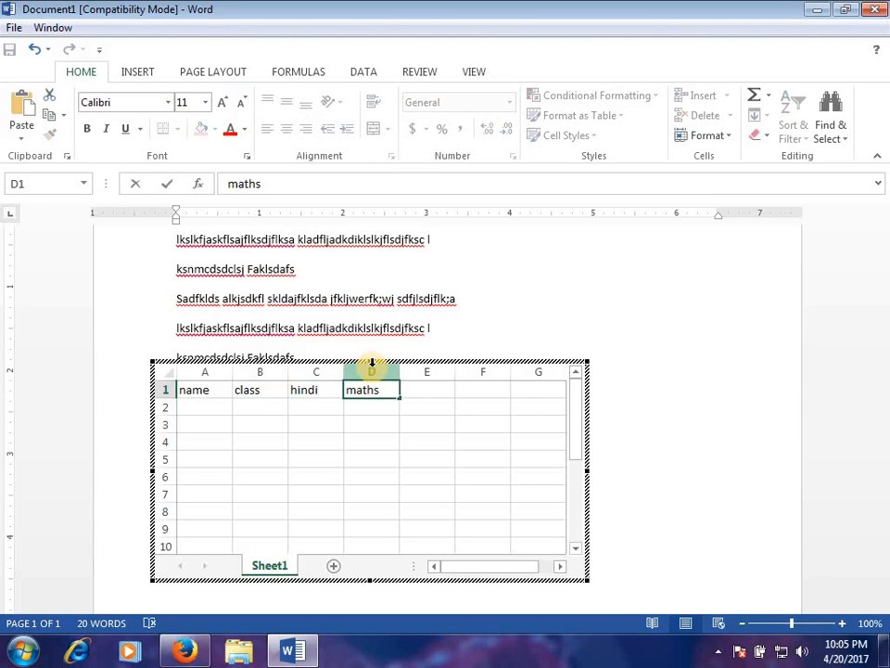
pyautogui.write('s')
pyautogui.press('Return')
# Fill cells A2 to D2 with abc, 10, 45 and 65, then leave spreadsheet editing and select the embedded worksheet
pyautogui.write('abc')
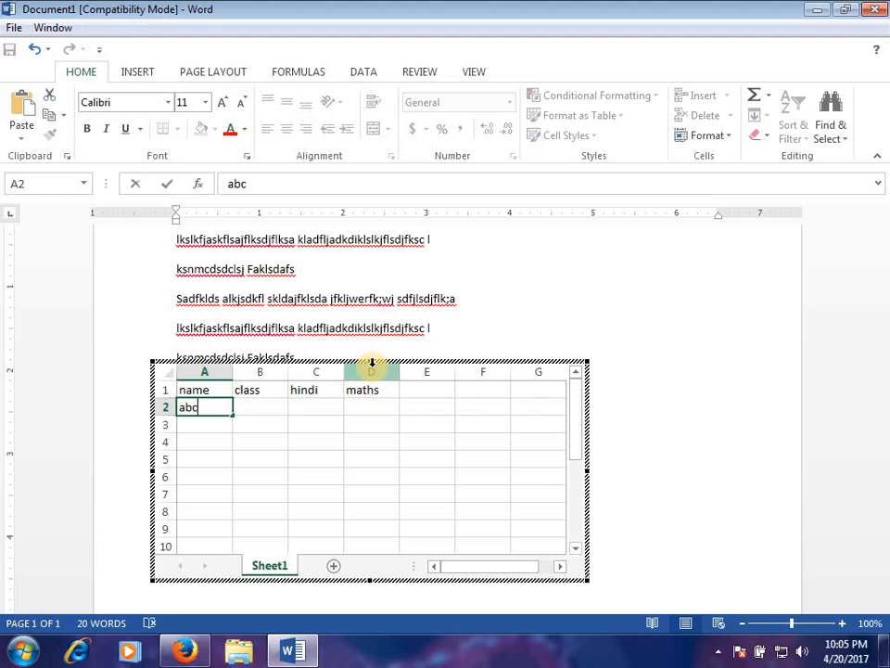
pyautogui.press('Tab')
pyautogui.write('10')
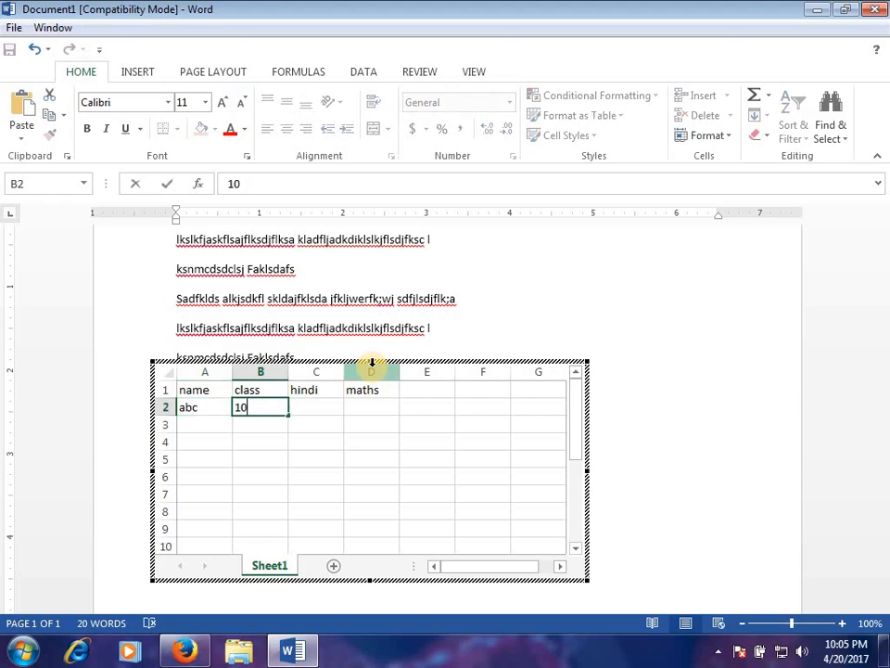
pyautogui.press('Tab')
pyautogui.write('45')
pyautogui.press('Tab')
pyautogui.write('65')
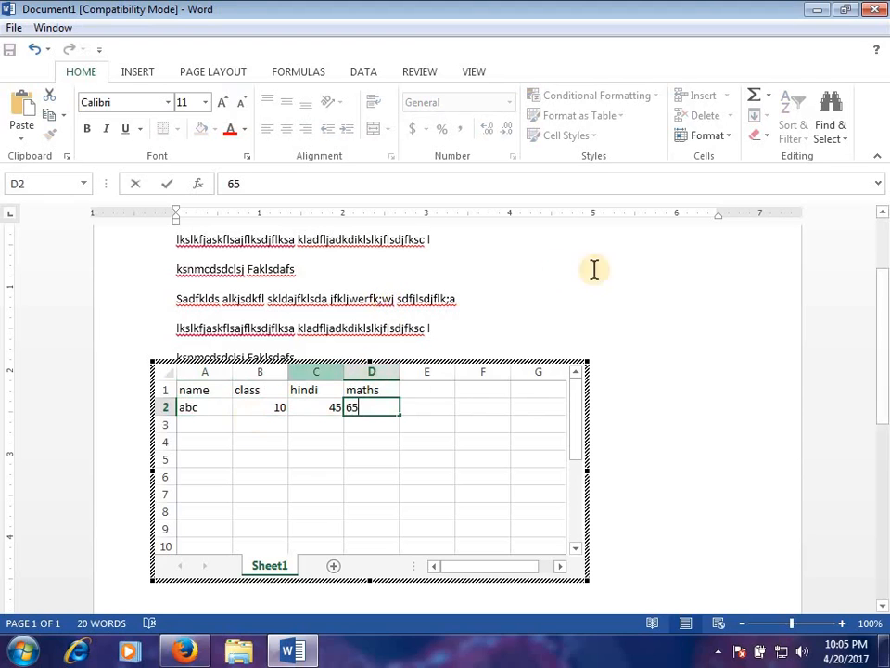
pyautogui.click(598, 312)
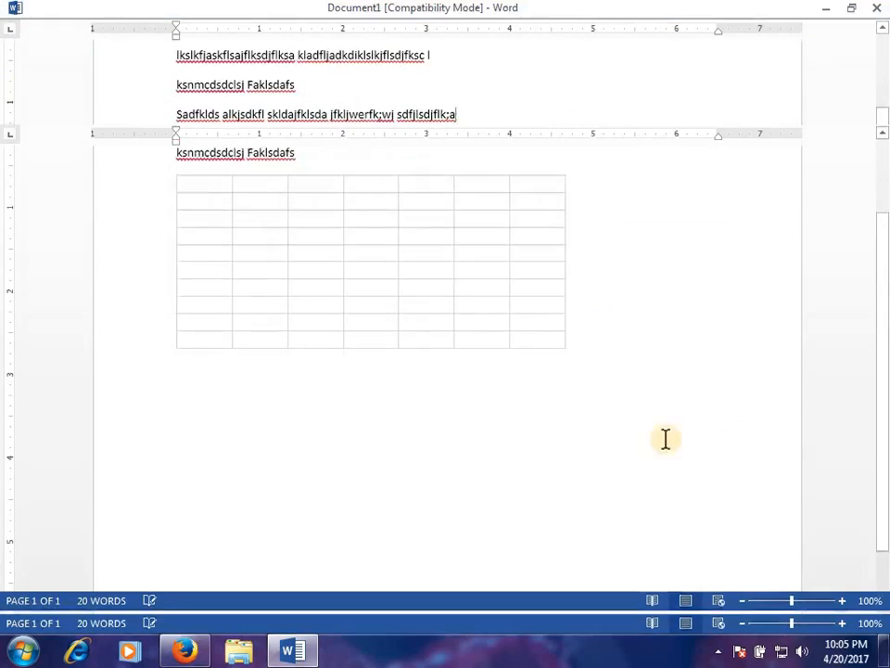
pyautogui.click(351, 380)
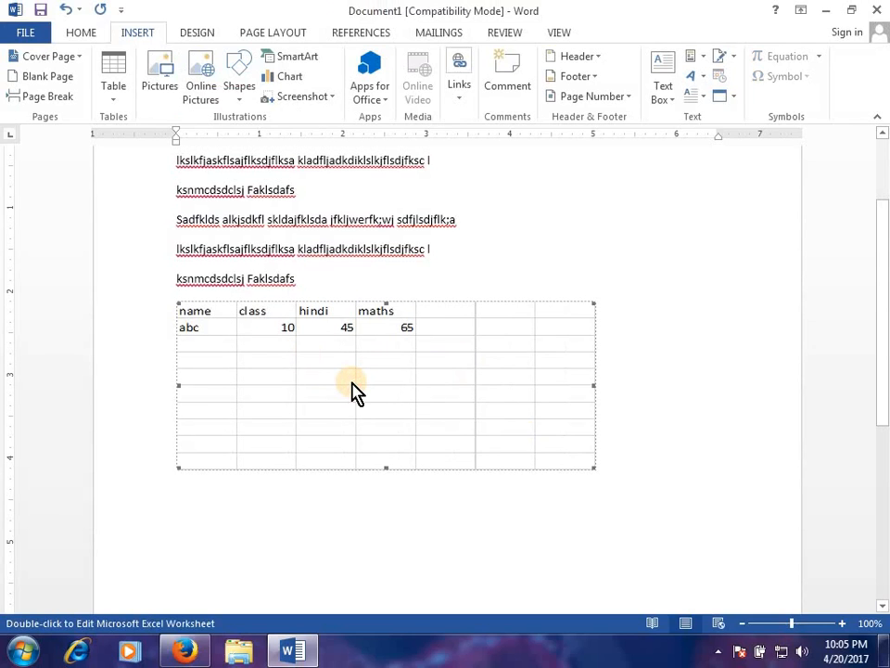
# Delete the embedded Excel worksheet below the filler text
pyautogui.click(118, 100)
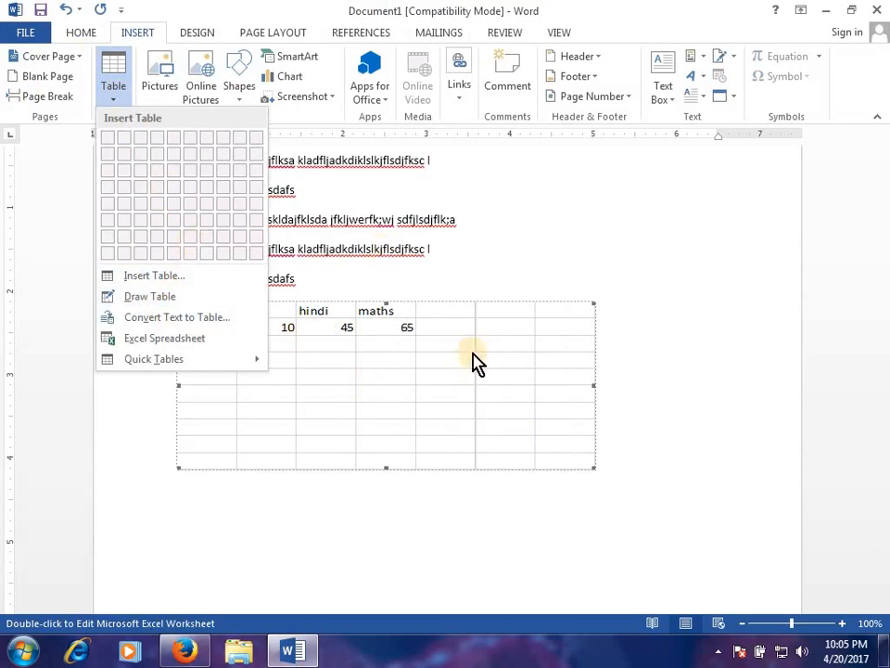
pyautogui.click(493, 405)
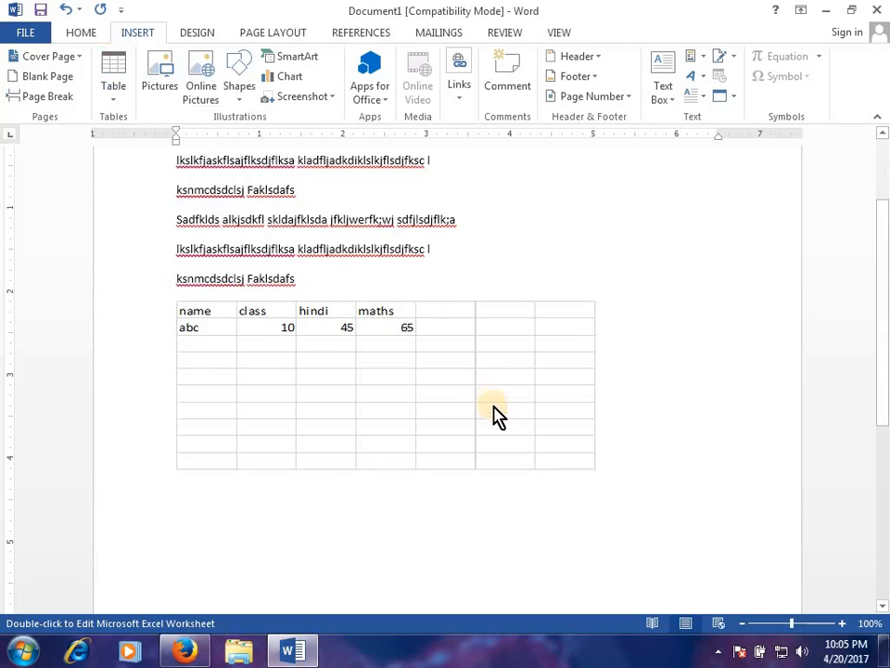
pyautogui.press('Delete')
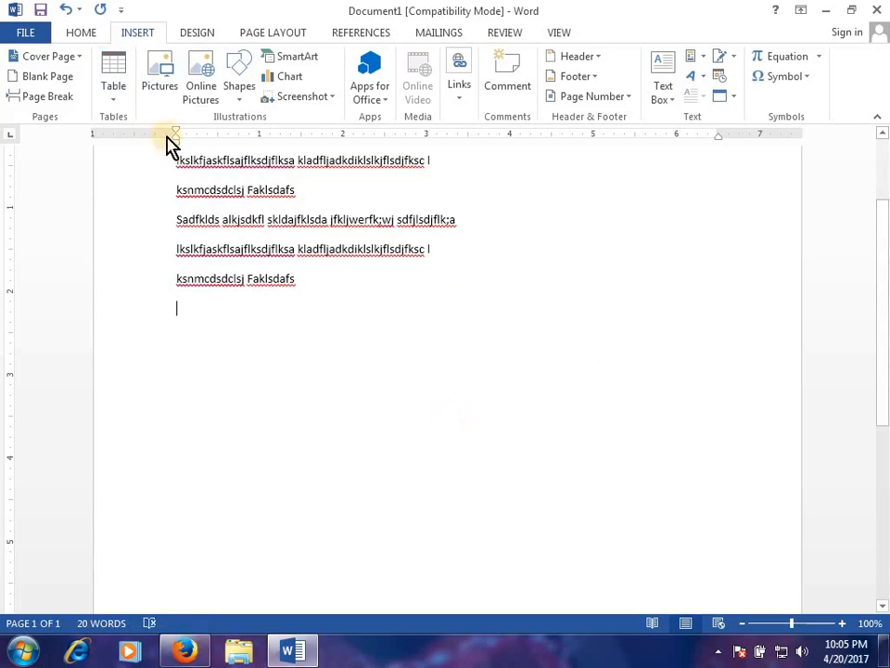
# Insert the built-in Calendar 2 quick table on the empty line, then delete the whole calendar
pyautogui.click(125, 102)
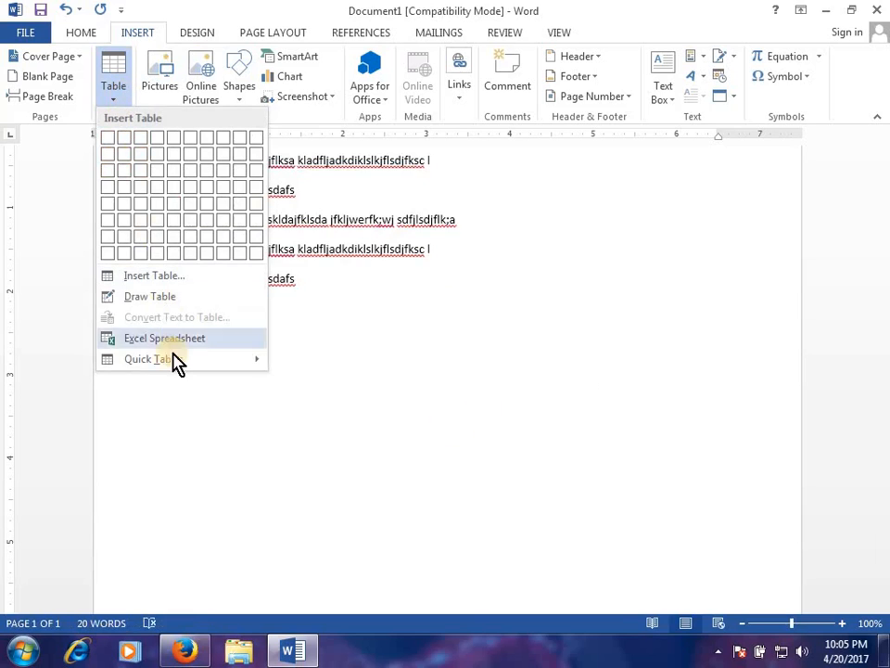
pyautogui.moveTo(175, 364)
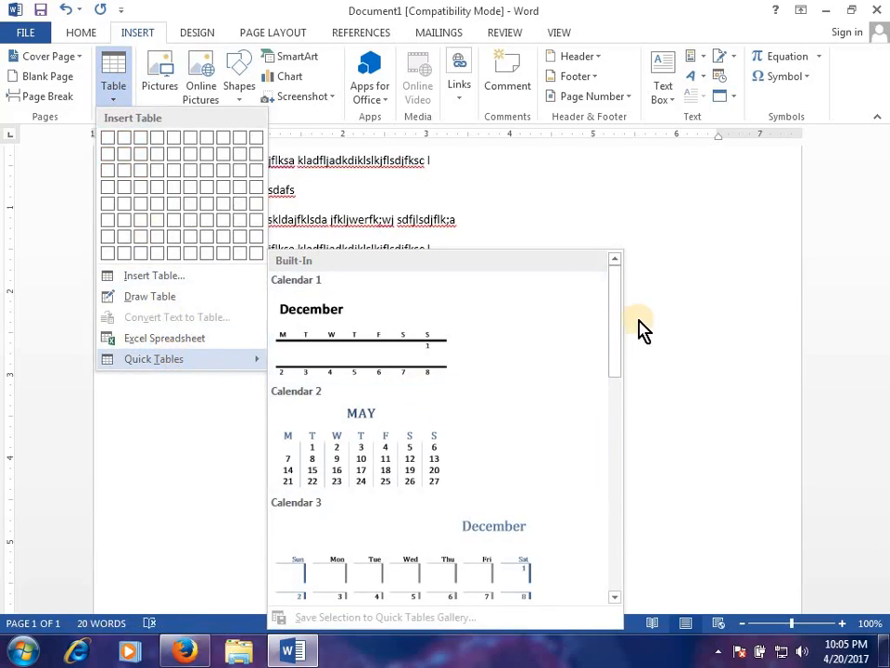
pyautogui.moveTo(622, 374)
pyautogui.mouseDown()
pyautogui.moveTo(628, 582)
pyautogui.moveTo(628, 331)
pyautogui.moveTo(615, 478)
pyautogui.moveTo(613, 363)
pyautogui.mouseUp()
pyautogui.click(380, 394)
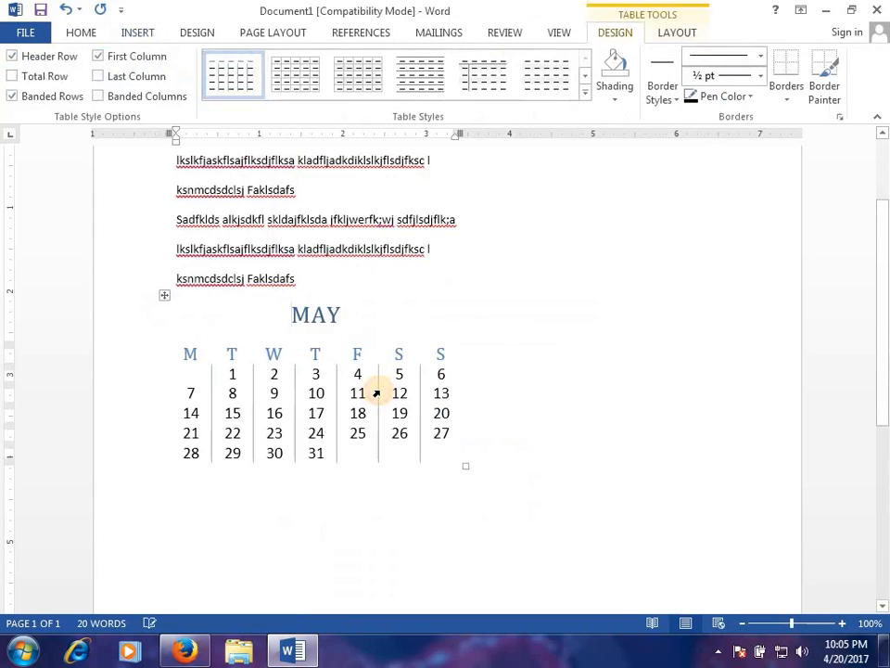
pyautogui.click(164, 297)
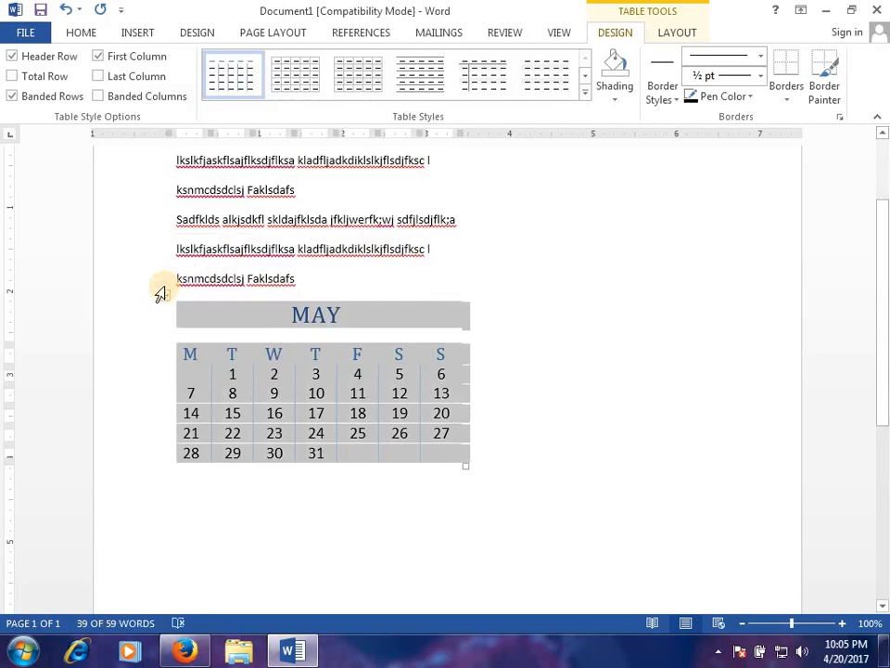
pyautogui.press('BackSpace')
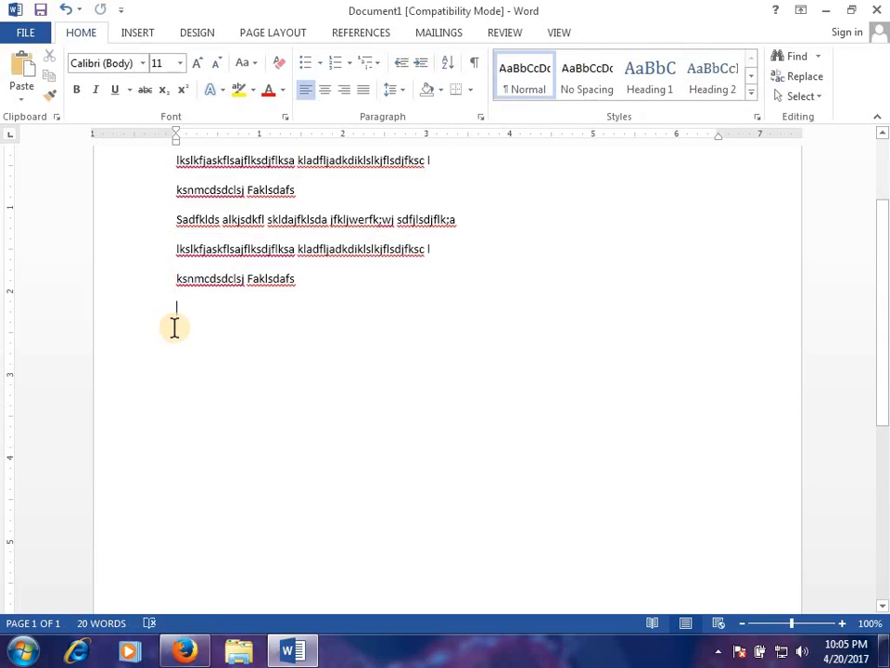
# Insert a table of four columns and three rows on the empty line below the filler text
pyautogui.click(140, 34)
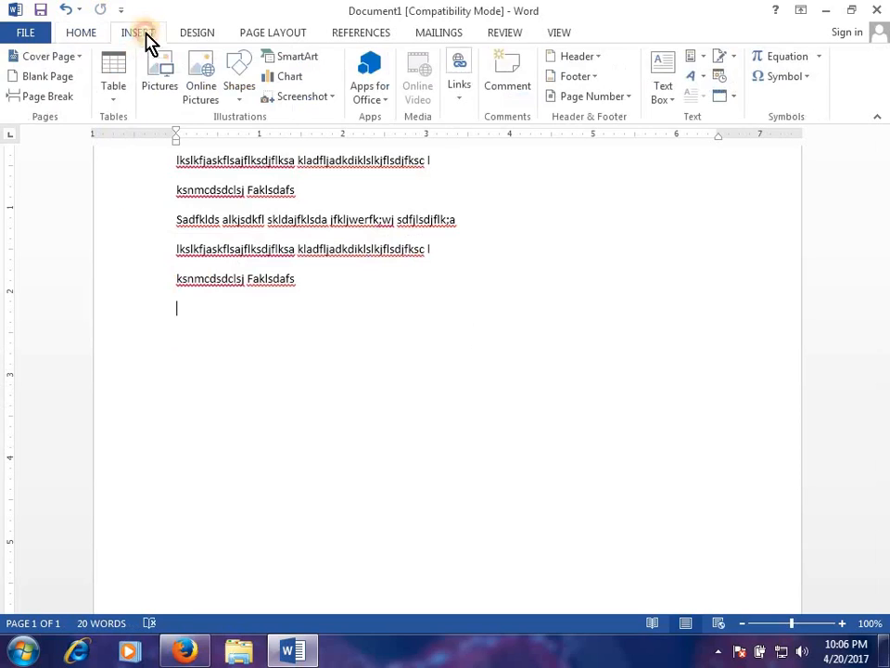
pyautogui.click(109, 95)
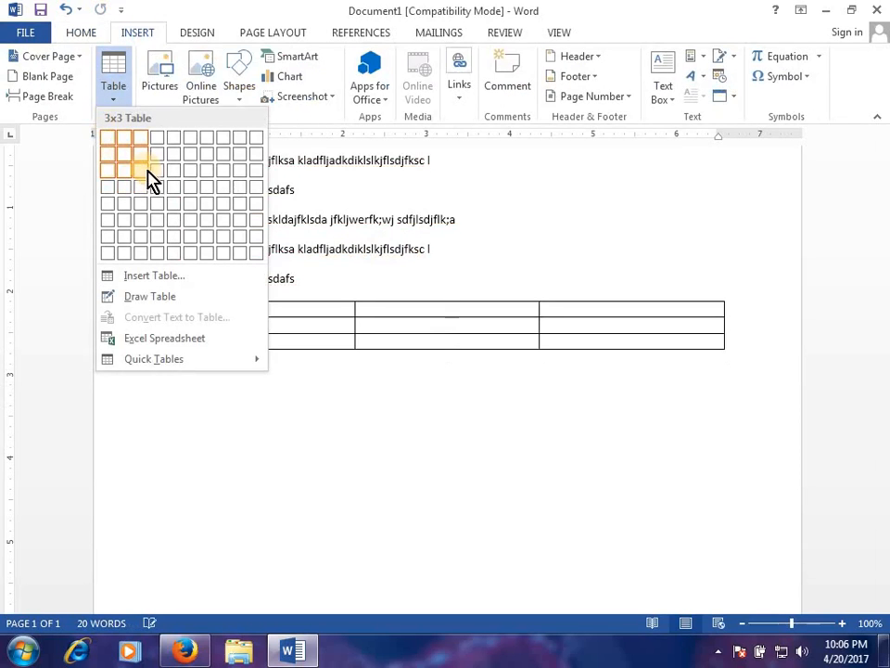
pyautogui.click(157, 183)
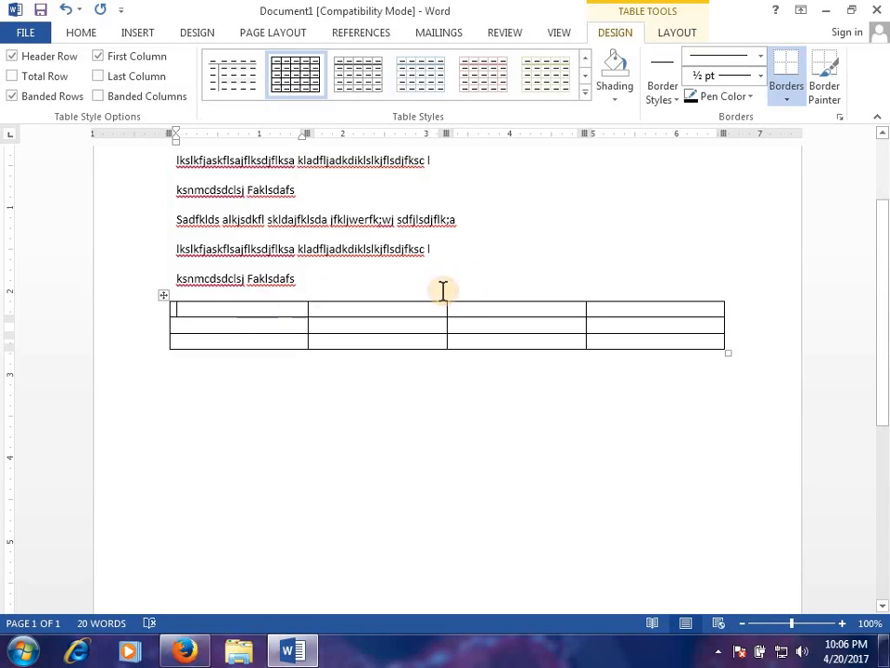
# Enter the headings name, marathi, hindi and eng in the table's first row
pyautogui.moveTo(471, 290)
pyautogui.write('name')
pyautogui.press('Tab')
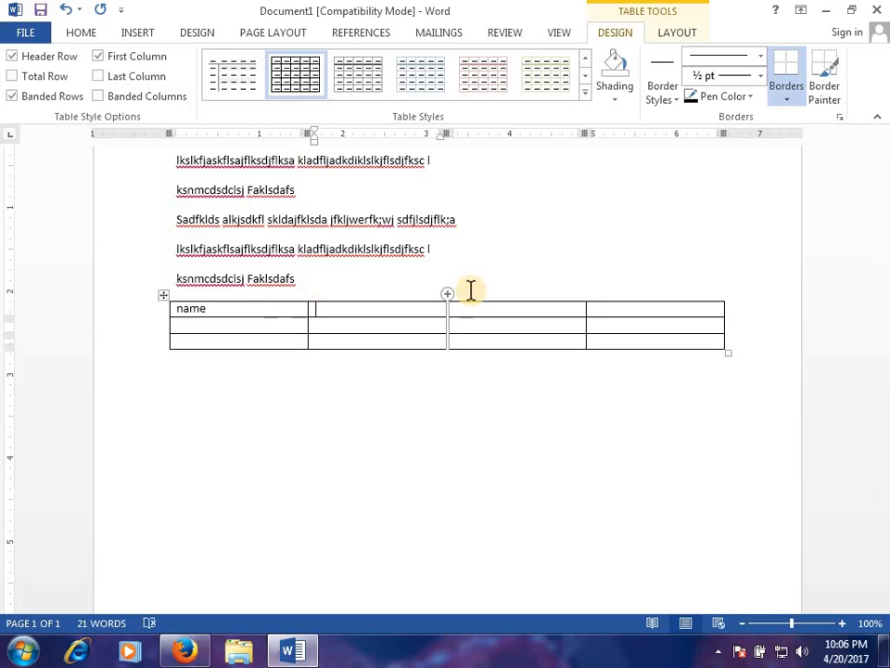
pyautogui.write('marathi')
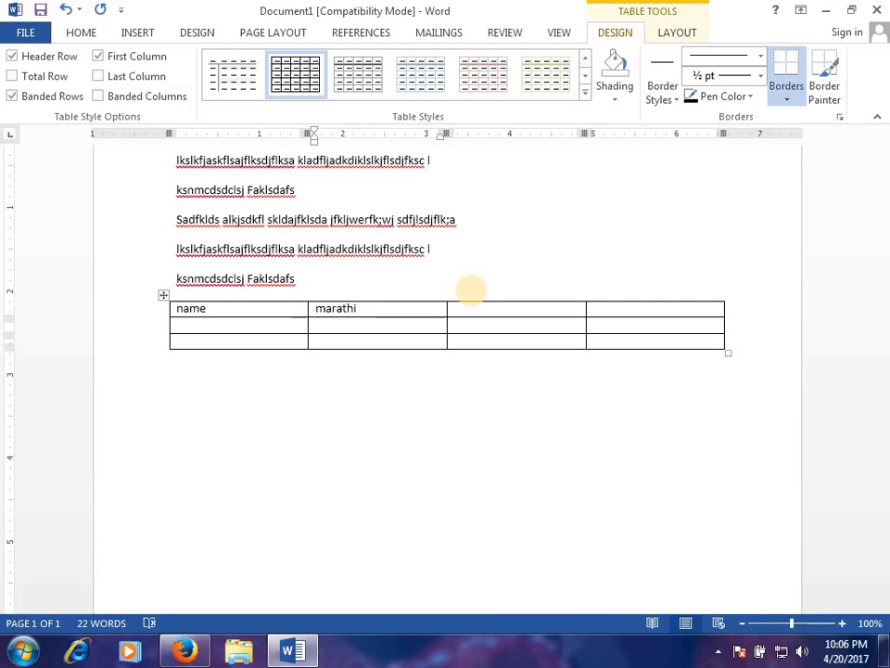
pyautogui.press('Tab')
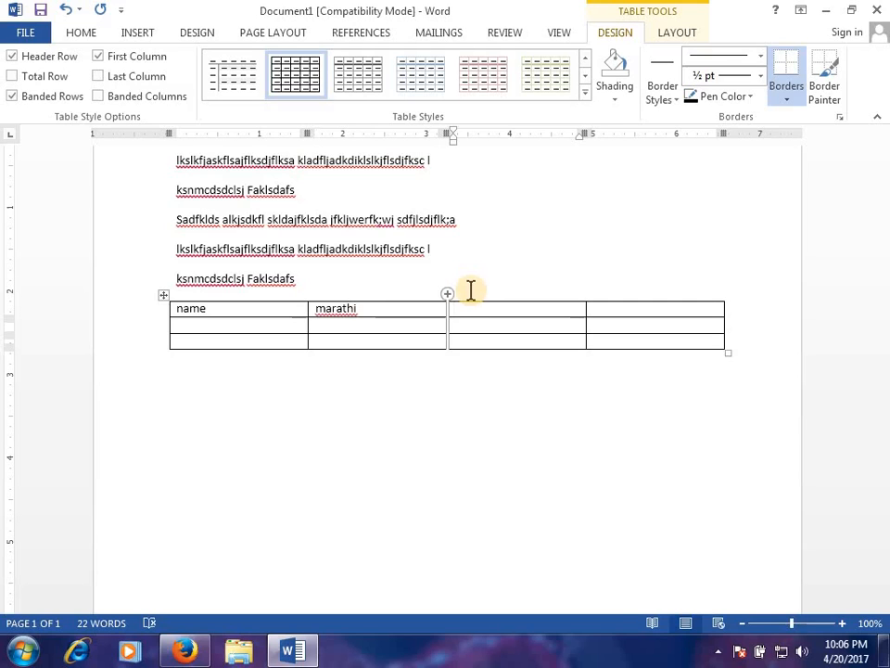
pyautogui.write('hindi')
pyautogui.press('Tab')
pyautogui.write('eng')
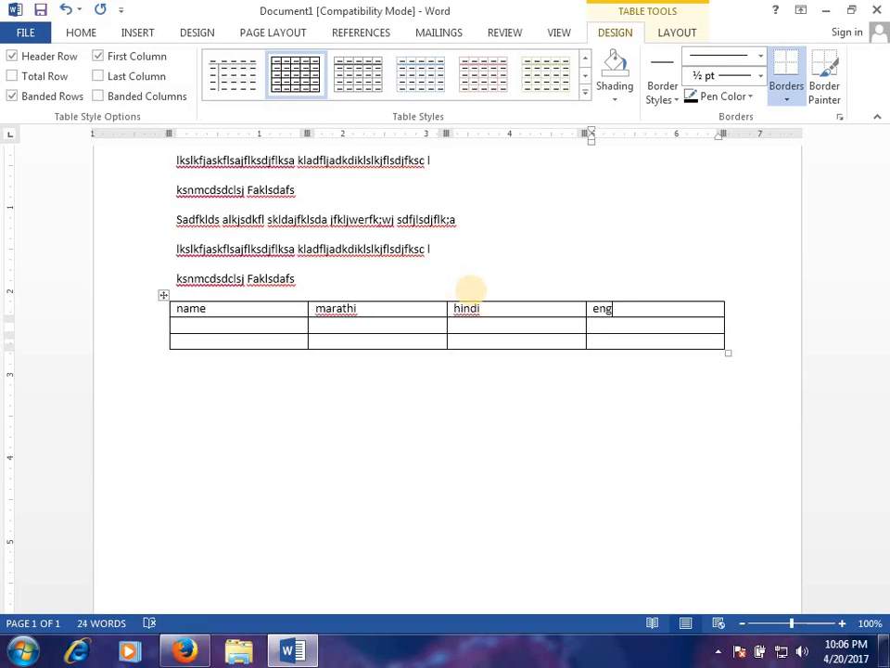
# Insert a column between the marathi and hindi columns, then undo the insertion
pyautogui.click(447, 295)
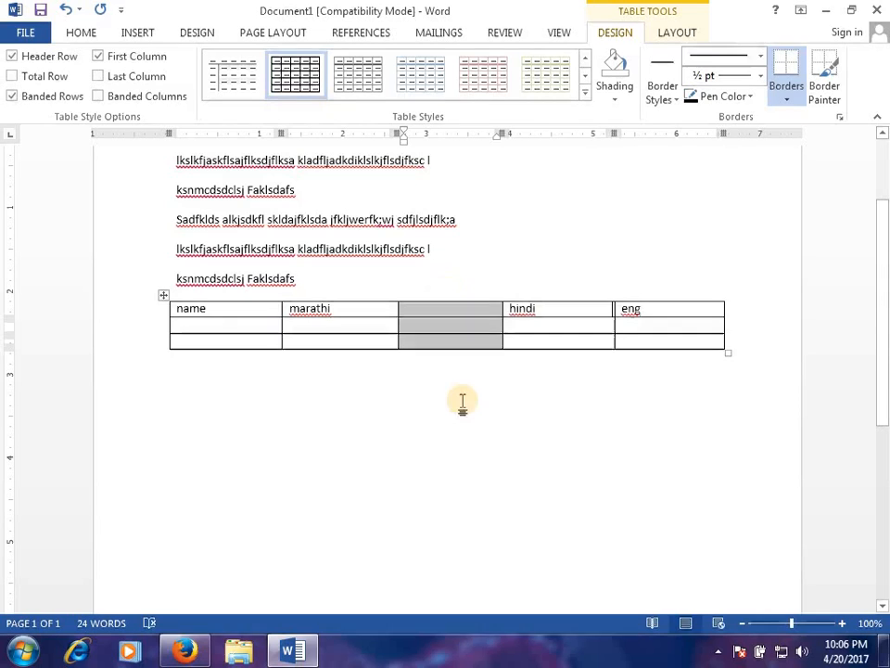
pyautogui.hotkey('ctrl', 'z')
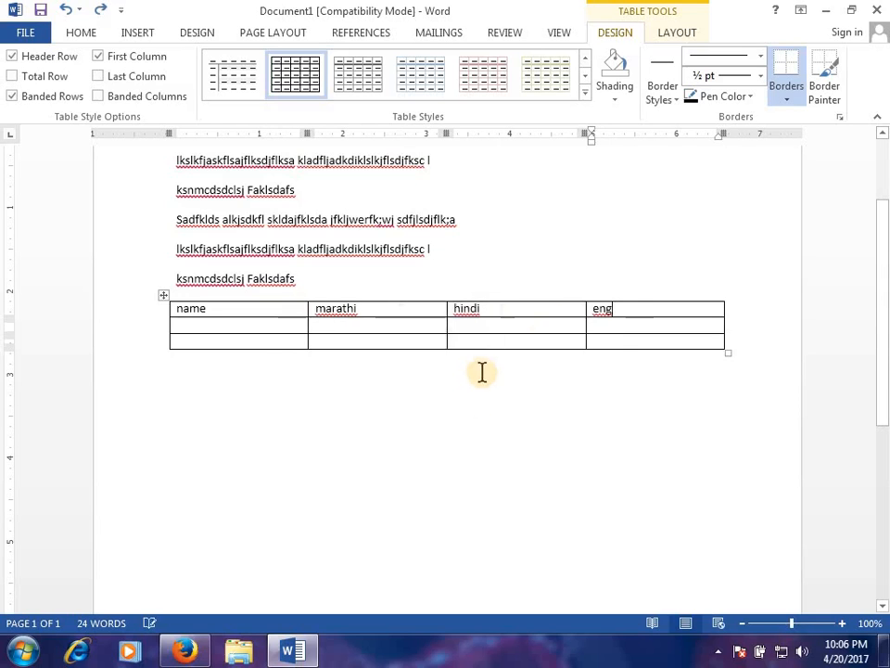
# Fill the table's second row with a student's first name and the marks 85, 96 and 54
pyautogui.click(208, 324)
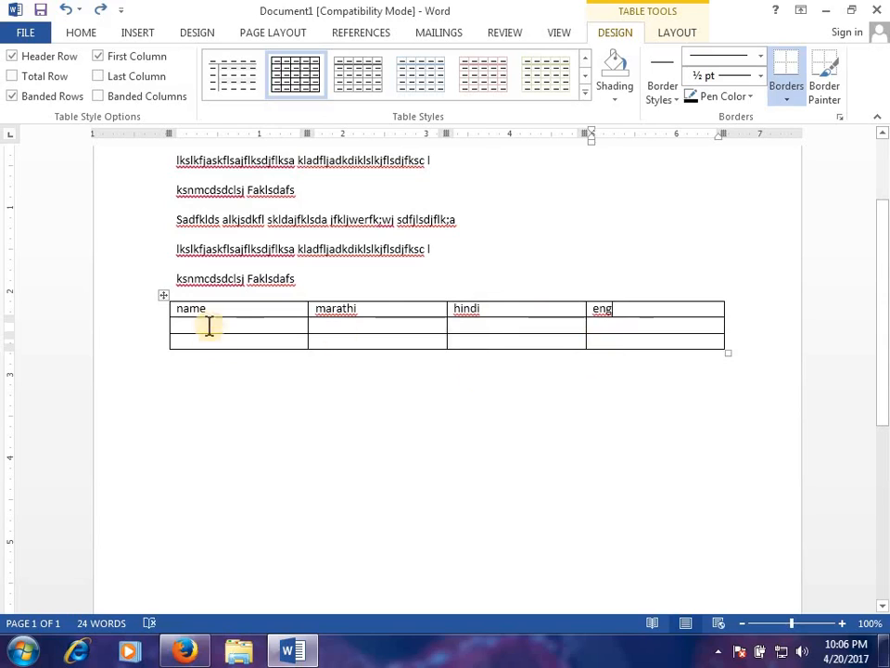
pyautogui.write('amit')
pyautogui.press('Tab')
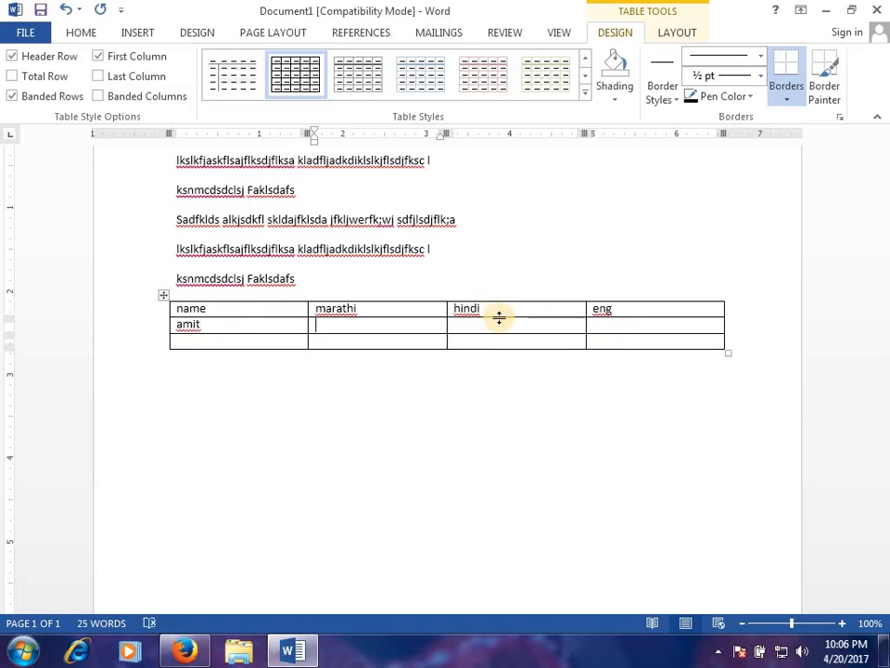
pyautogui.write('85')
pyautogui.press('Tab')
pyautogui.write('96')
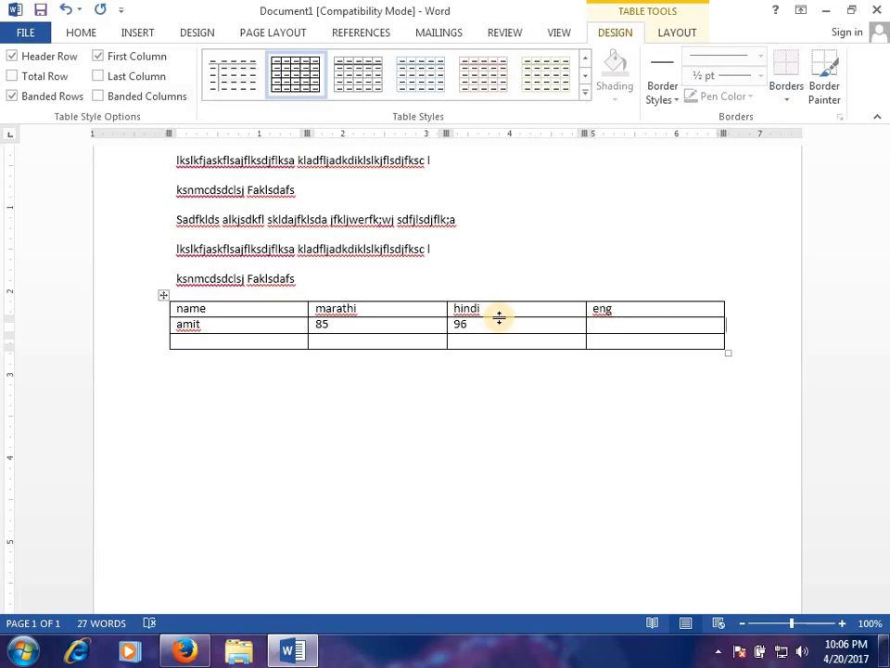
pyautogui.press('Tab')
pyautogui.press('Left')
pyautogui.press('Left')
pyautogui.press('Left')
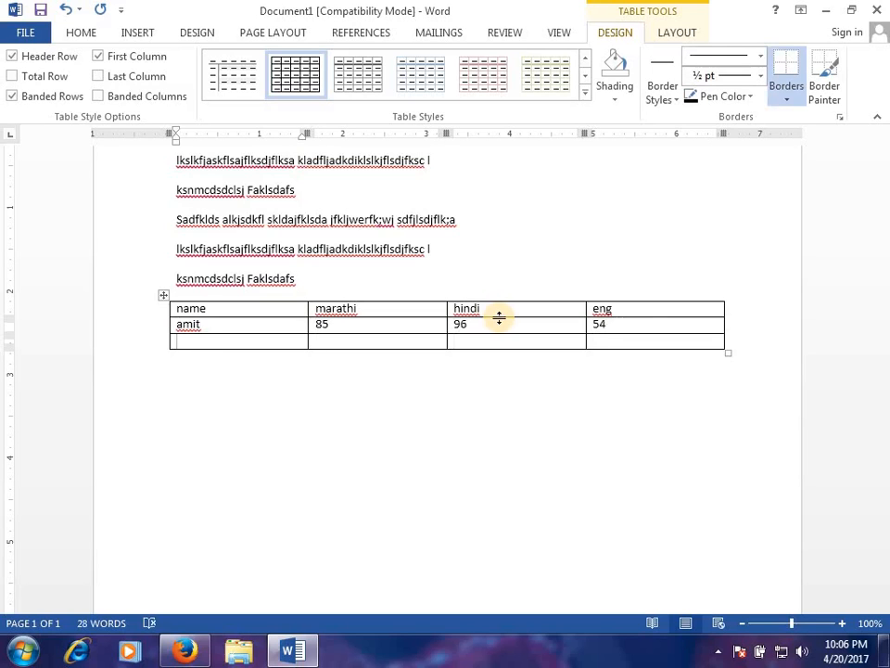
# Fill the third row with another student's first name and the marks 66, 55 and 44, then append an empty row
pyautogui.write('dinesh')
pyautogui.press('Tab')
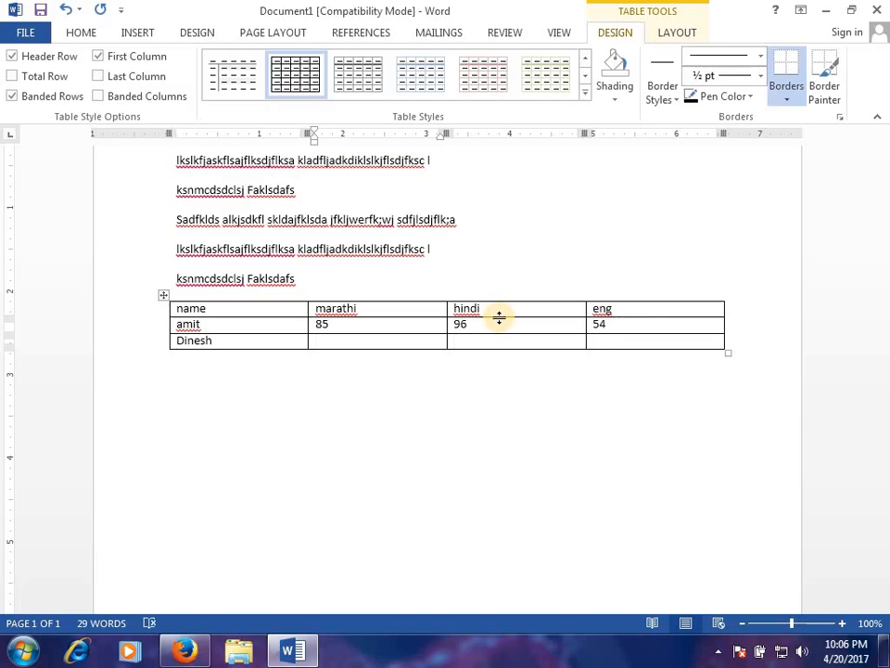
pyautogui.write('66')
pyautogui.press('Tab')
pyautogui.write('55')
pyautogui.press('Tab')
pyautogui.write('44')
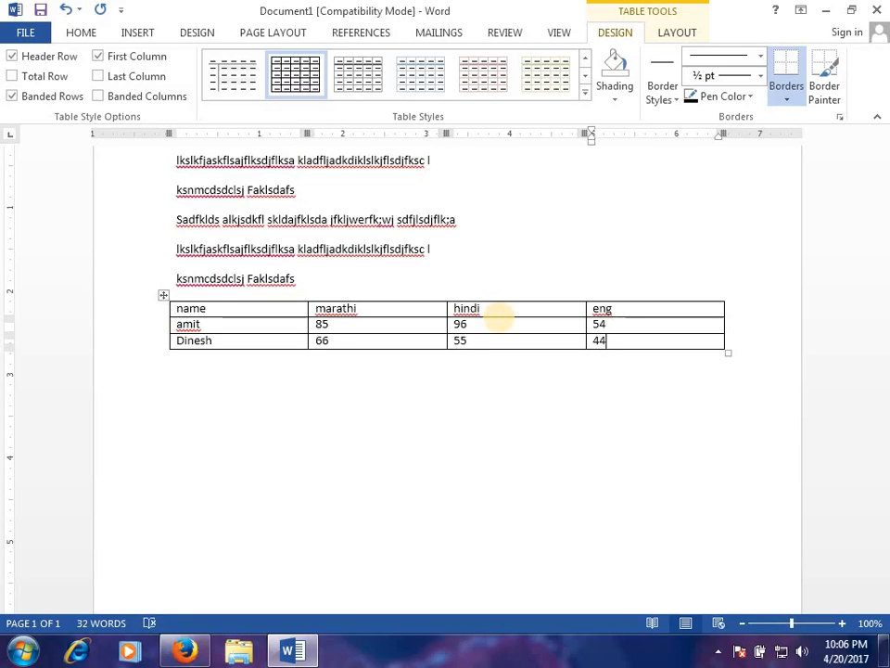
pyautogui.press('Tab')
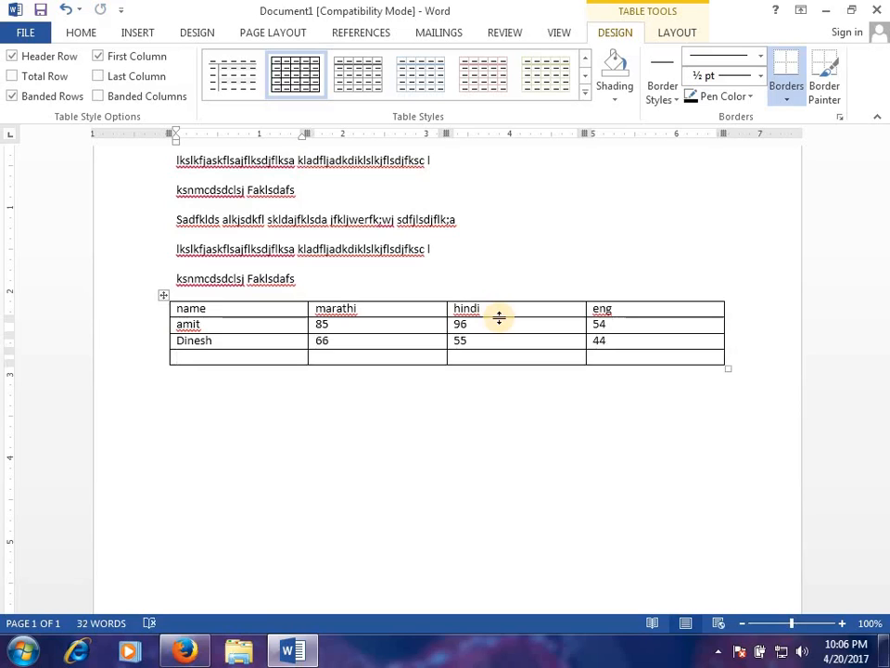
# Apply the orange grid table style with solid header row and first column to the whole marks table
pyautogui.click(162, 294)
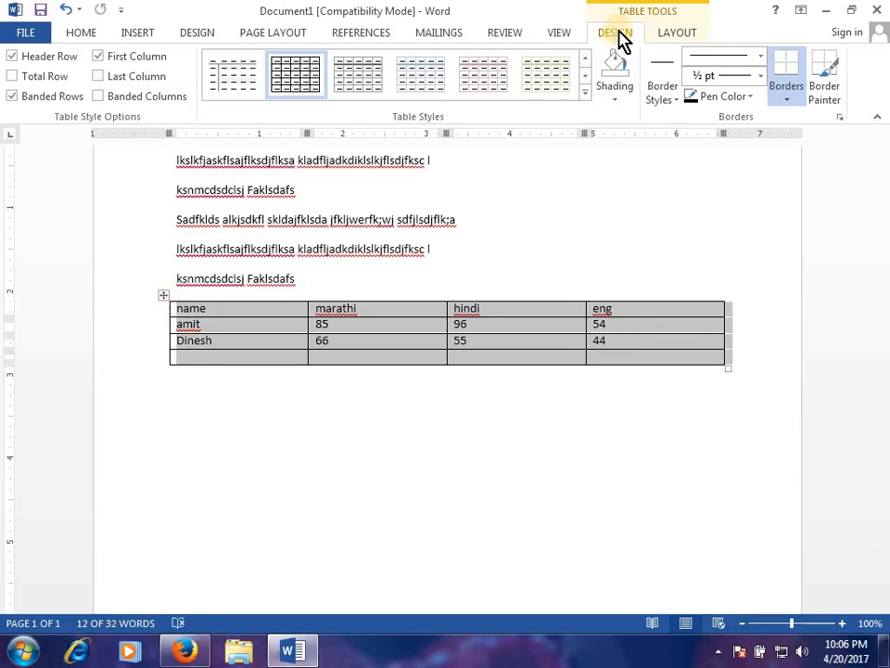
pyautogui.click(585, 91)
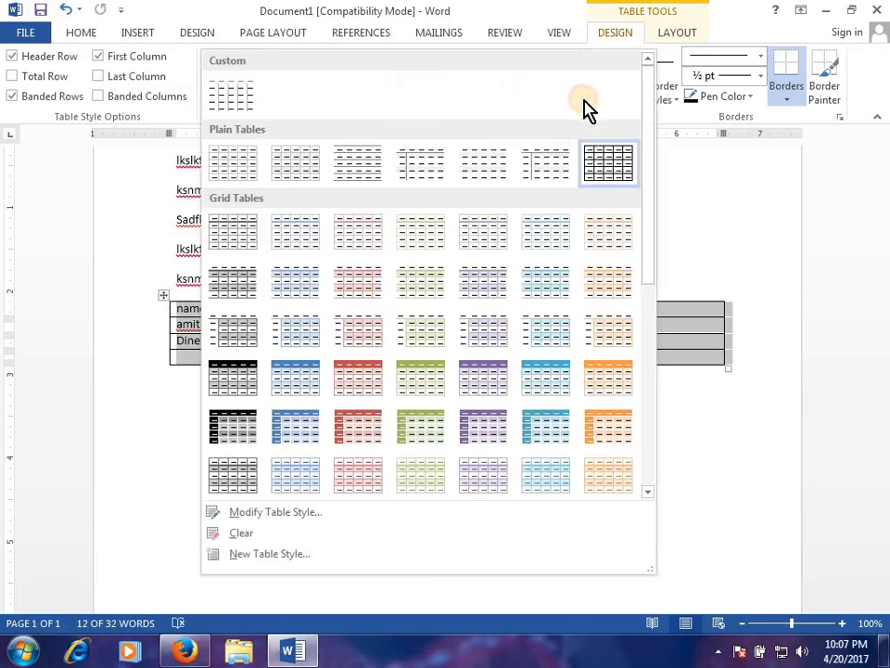
pyautogui.click(620, 426)
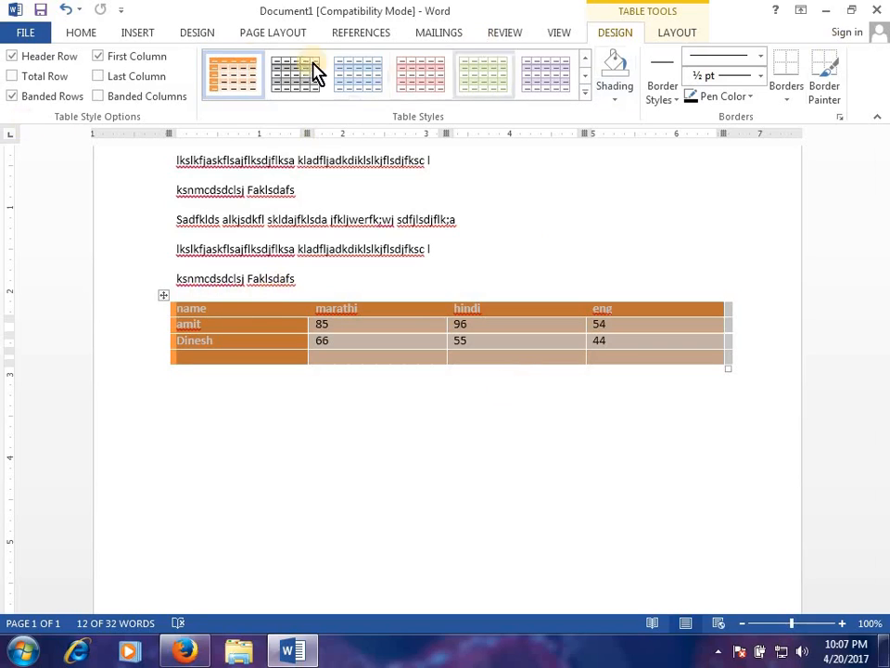
# Delete the entire orange marks table from the document
pyautogui.click(139, 35)
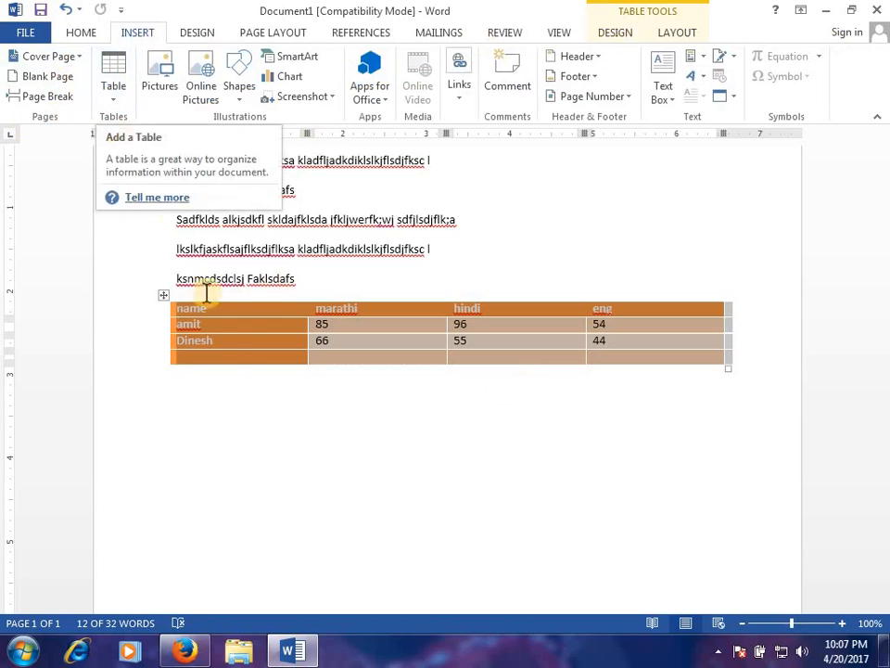
pyautogui.click(165, 296)
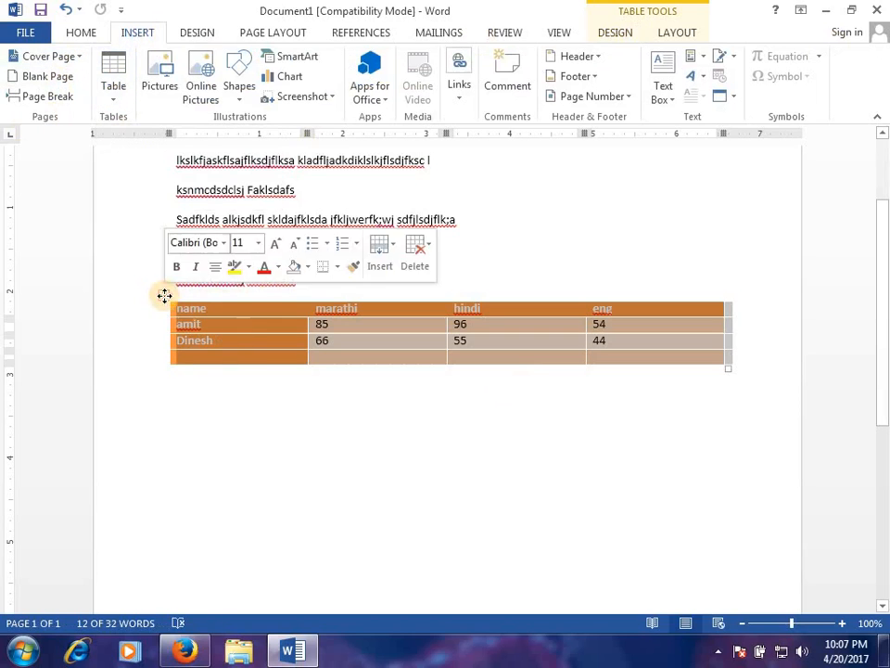
pyautogui.press('BackSpace')
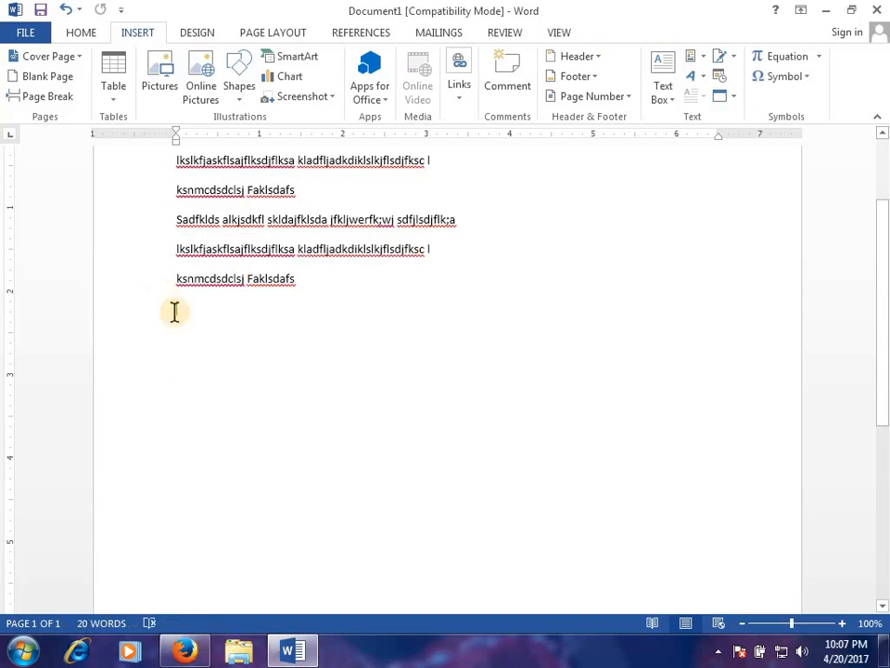